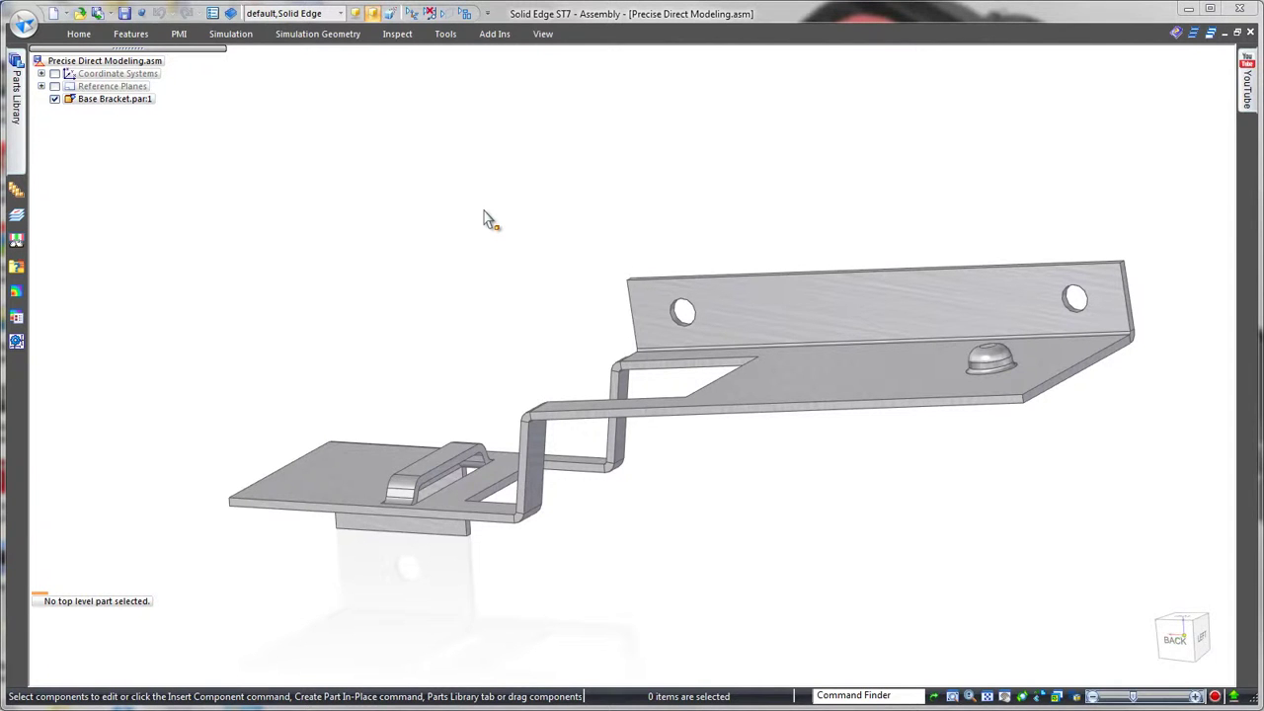
Step: Insert Main Clip from the parts library and relate its faces to the raised bridge on the base bracket
{"action": "mouse_move", "coordinate": [19, 115]}
{"action": "double_click", "coordinate": [48, 140]}
{"action": "left_click_drag", "start_coordinate": [57, 114], "coordinate": [465, 158]}
{"action": "middle_click_drag", "start_coordinate": [495, 171], "coordinate": [367, 259]}
{"action": "scroll", "coordinate": [425, 331], "scroll_direction": "up", "scroll_amount": 2}
{"action": "left_click", "coordinate": [263, 331]}
{"action": "left_click", "coordinate": [483, 333]}
{"action": "scroll", "coordinate": [367, 258], "scroll_direction": "up", "scroll_amount": 4}
{"action": "left_click", "coordinate": [322, 196]}
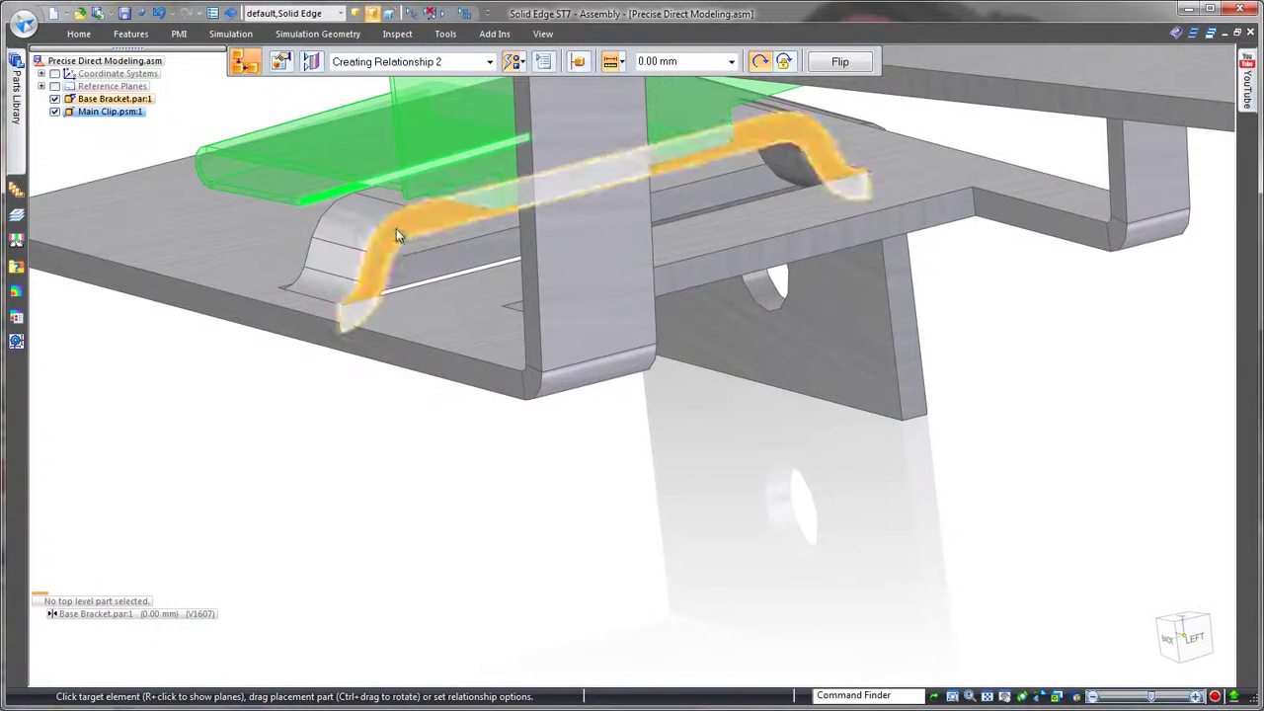
{"action": "left_click", "coordinate": [396, 229]}
{"action": "key", "text": "Escape"}
Step: Complete the main clip's placement on the base bracket with a further assembly relationship
{"action": "scroll", "coordinate": [382, 465], "scroll_direction": "down", "scroll_amount": 5}
{"action": "left_click", "coordinate": [79, 34]}
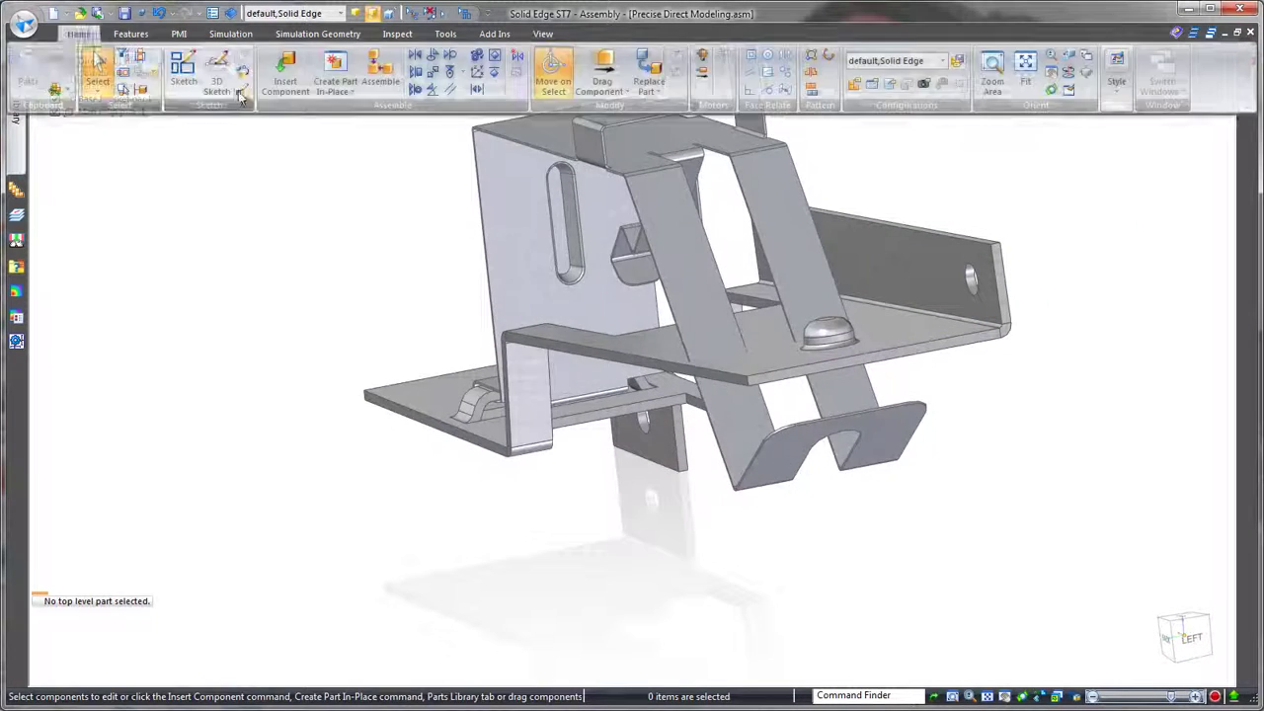
{"action": "left_click", "coordinate": [492, 67]}
{"action": "left_click_drag", "start_coordinate": [664, 235], "coordinate": [690, 216]}
{"action": "key", "text": "Escape"}
{"action": "middle_click_drag", "start_coordinate": [400, 400], "coordinate": [459, 376]}
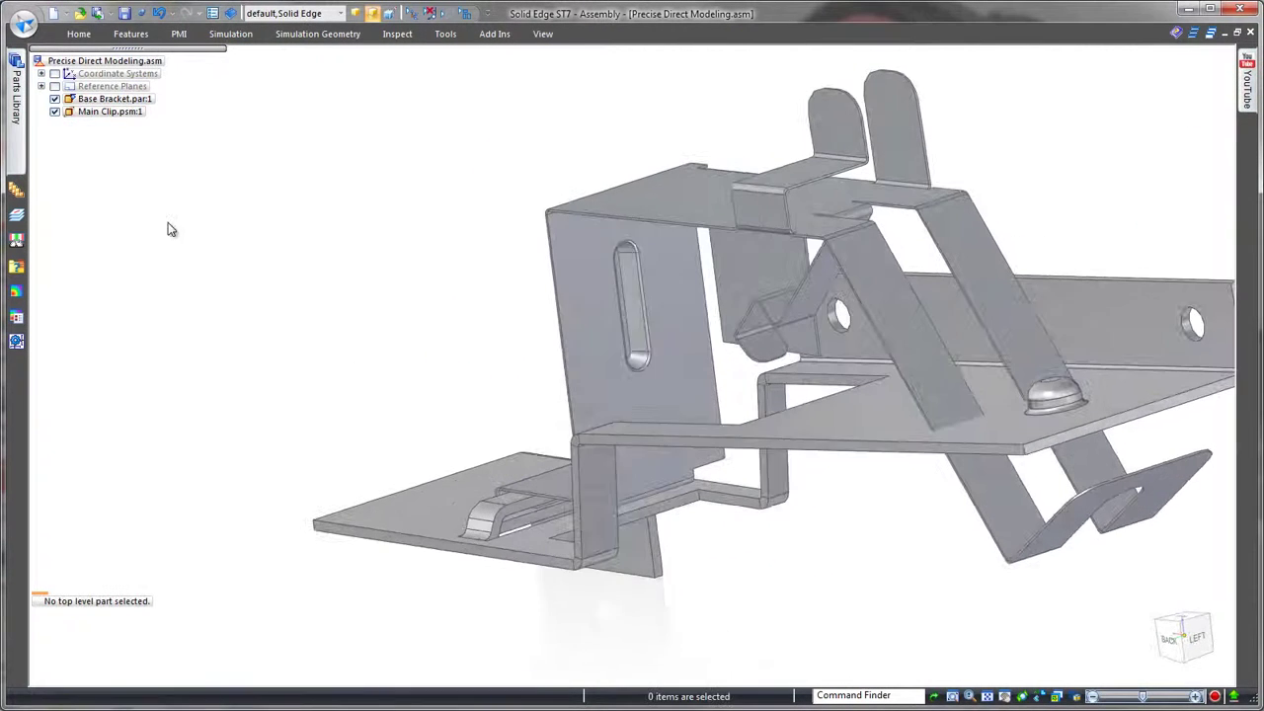
Step: Insert the USB Block from the parts library into the assembly
{"action": "left_click", "coordinate": [16, 97]}
{"action": "left_click", "coordinate": [111, 75]}
{"action": "double_click", "coordinate": [57, 127]}
{"action": "left_click_drag", "start_coordinate": [62, 127], "coordinate": [422, 186]}
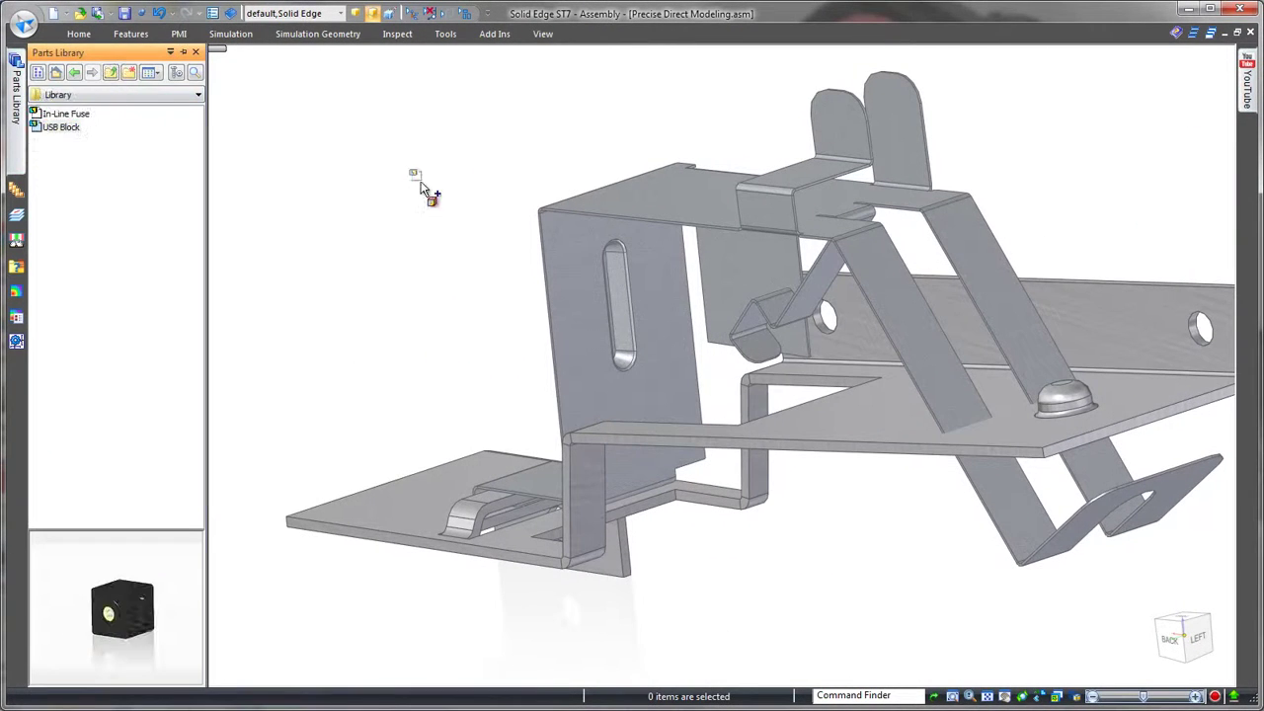
{"action": "middle_click_drag", "start_coordinate": [419, 424], "coordinate": [415, 322]}
Step: Position the USB block on the main clip by relating its faces to the clip and aligning it with the slot-shaped bead
{"action": "left_click", "coordinate": [485, 248]}
{"action": "middle_click_drag", "start_coordinate": [485, 255], "coordinate": [471, 369]}
{"action": "left_click", "coordinate": [527, 367]}
{"action": "scroll", "coordinate": [533, 258], "scroll_direction": "up", "scroll_amount": 3}
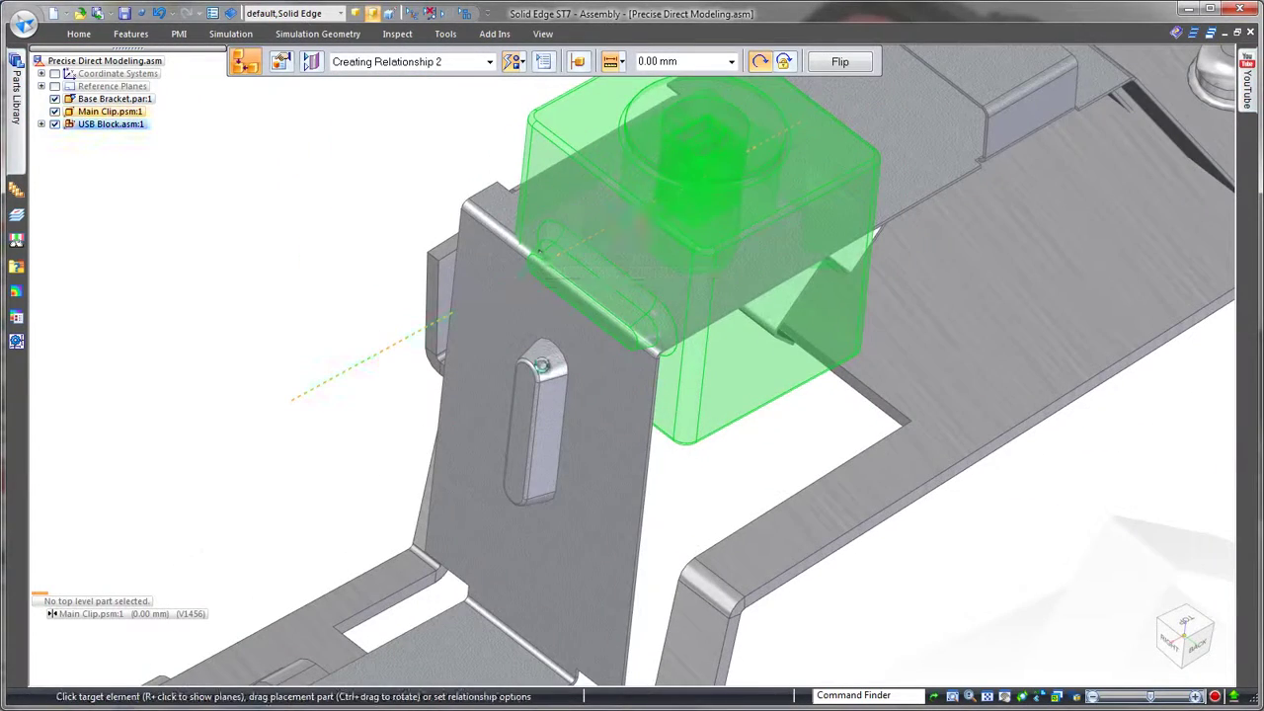
{"action": "left_click", "coordinate": [542, 366]}
{"action": "left_click", "coordinate": [678, 325]}
{"action": "middle_click_drag", "start_coordinate": [677, 325], "coordinate": [547, 196]}
{"action": "left_click", "coordinate": [607, 444]}
{"action": "key", "text": "Escape"}
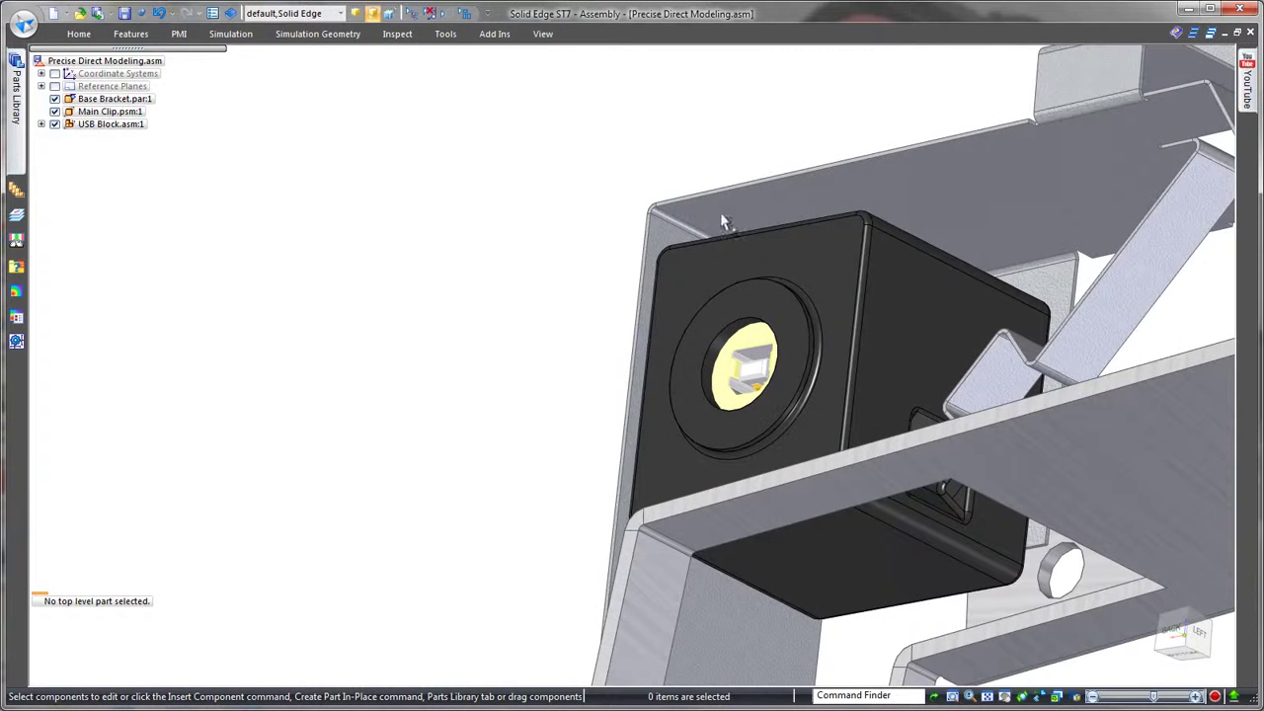
Step: Make the main clip's large horizontal face coplanar with the top face of the USB block
{"action": "left_click", "coordinate": [729, 208]}
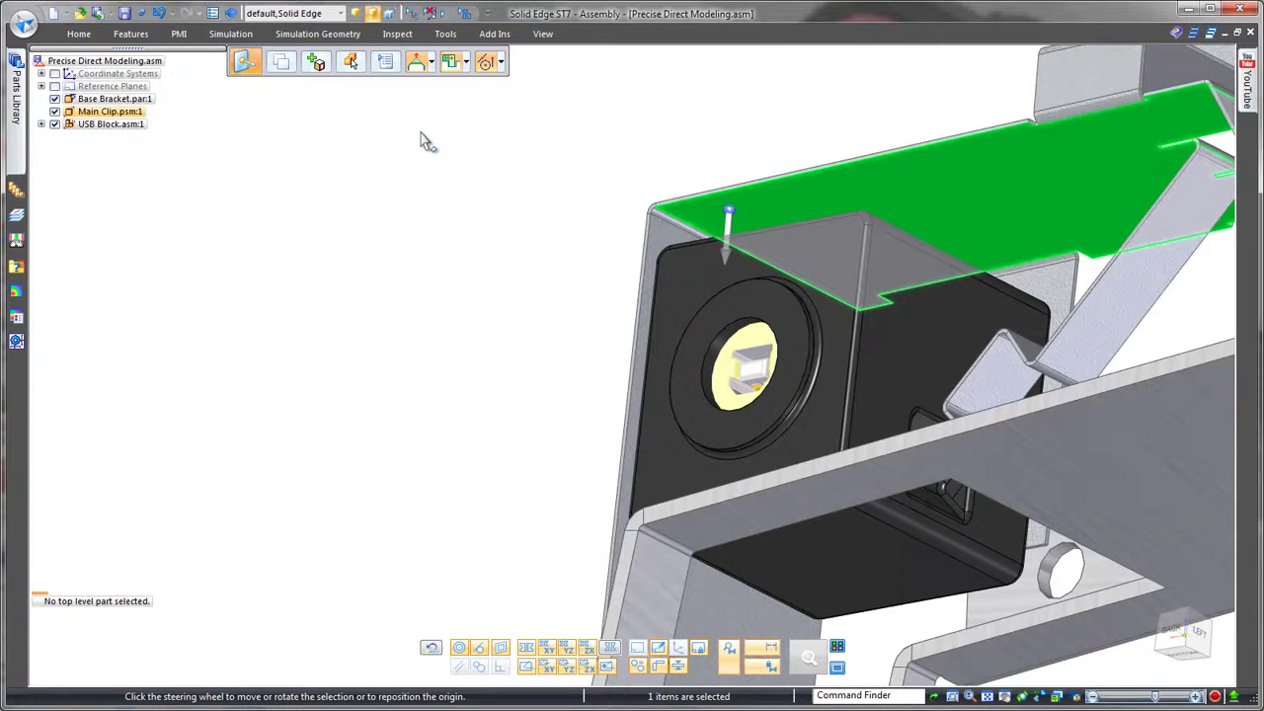
{"action": "left_click", "coordinate": [79, 34]}
{"action": "left_click", "coordinate": [751, 62]}
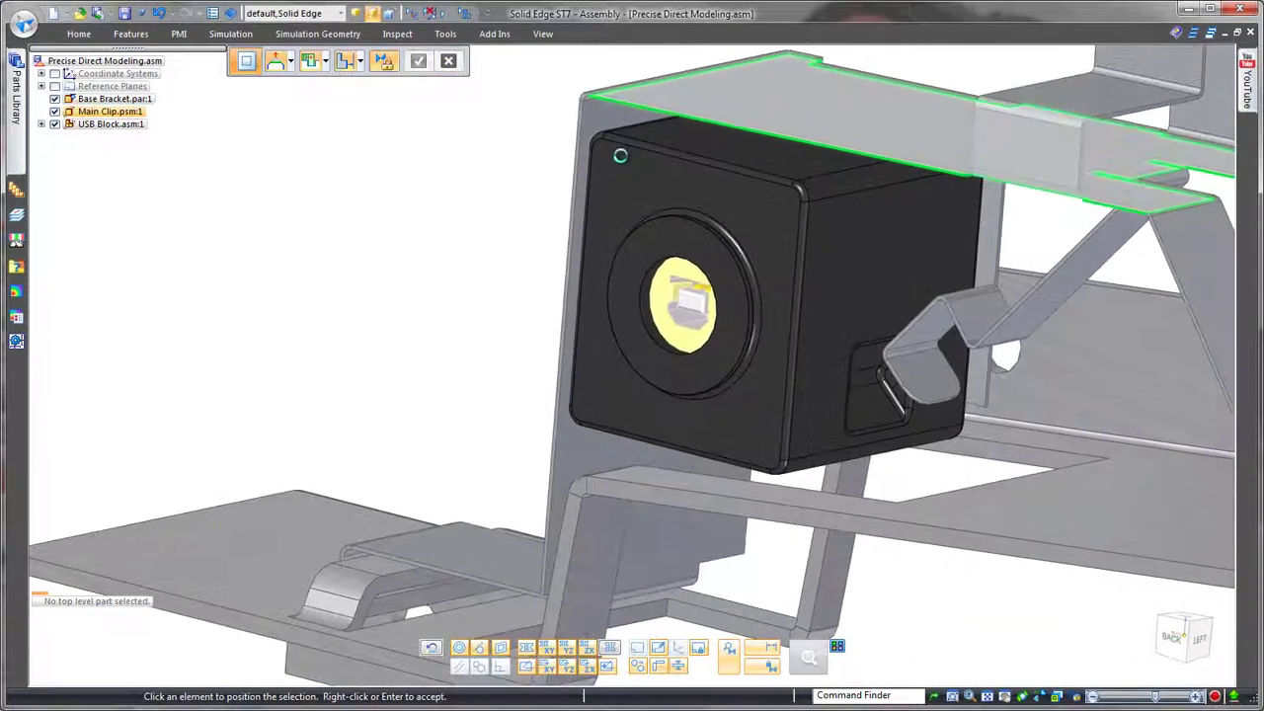
{"action": "left_click", "coordinate": [698, 156]}
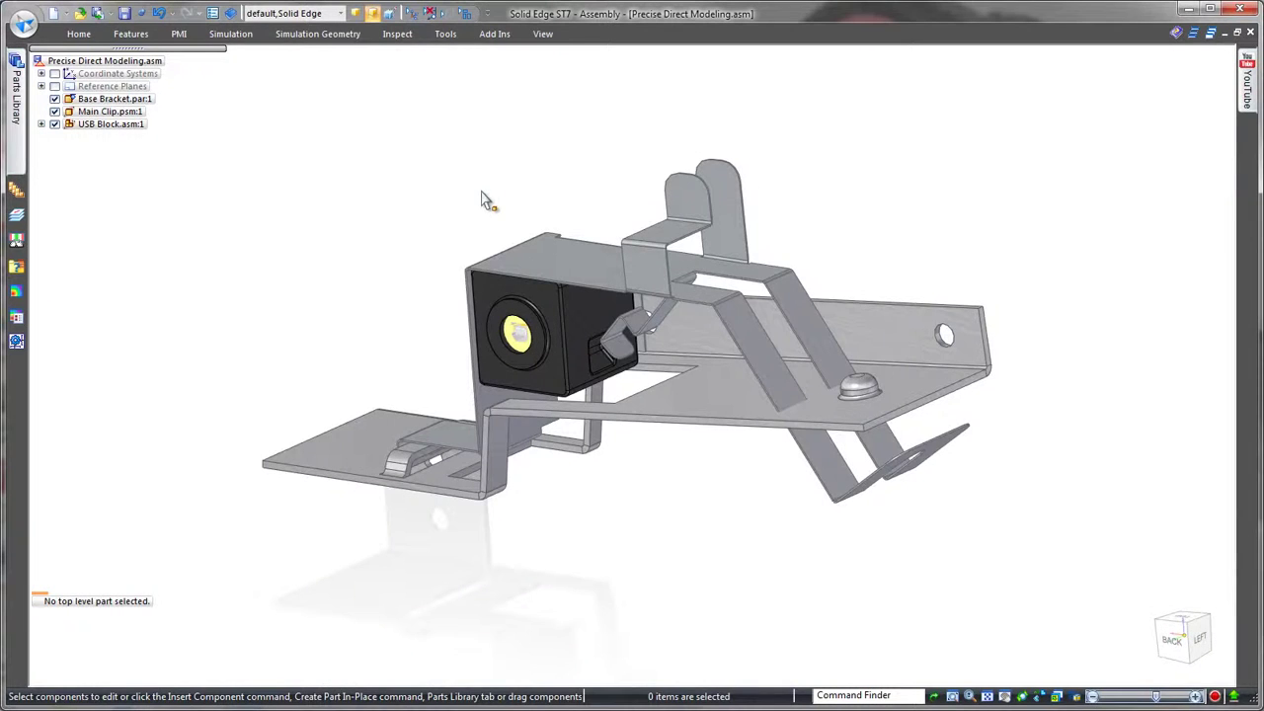
Step: Open the main clip for in-place editing within the assembly
{"action": "left_click", "coordinate": [623, 241]}
{"action": "left_click", "coordinate": [717, 300]}
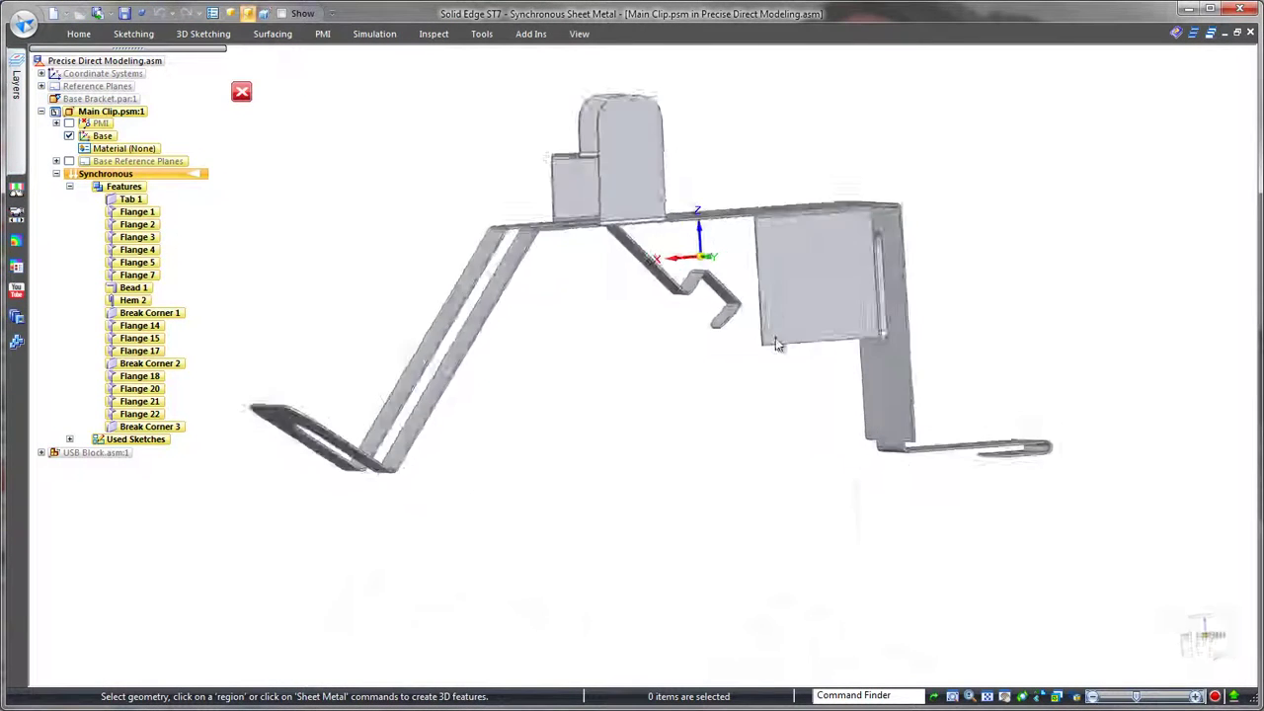
{"action": "left_click", "coordinate": [1199, 637]}
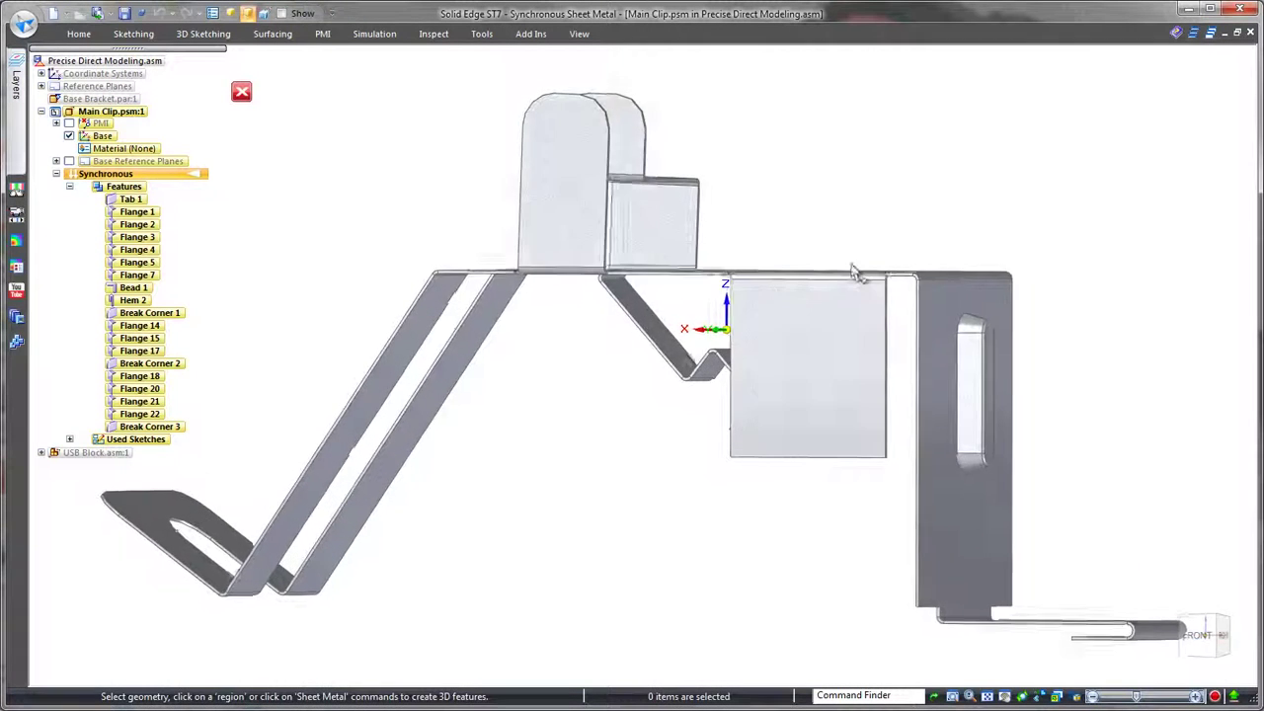
Step: Make the side edge face of the tall upright tab perpendicular to the clip's large horizontal face
{"action": "left_click", "coordinate": [592, 178]}
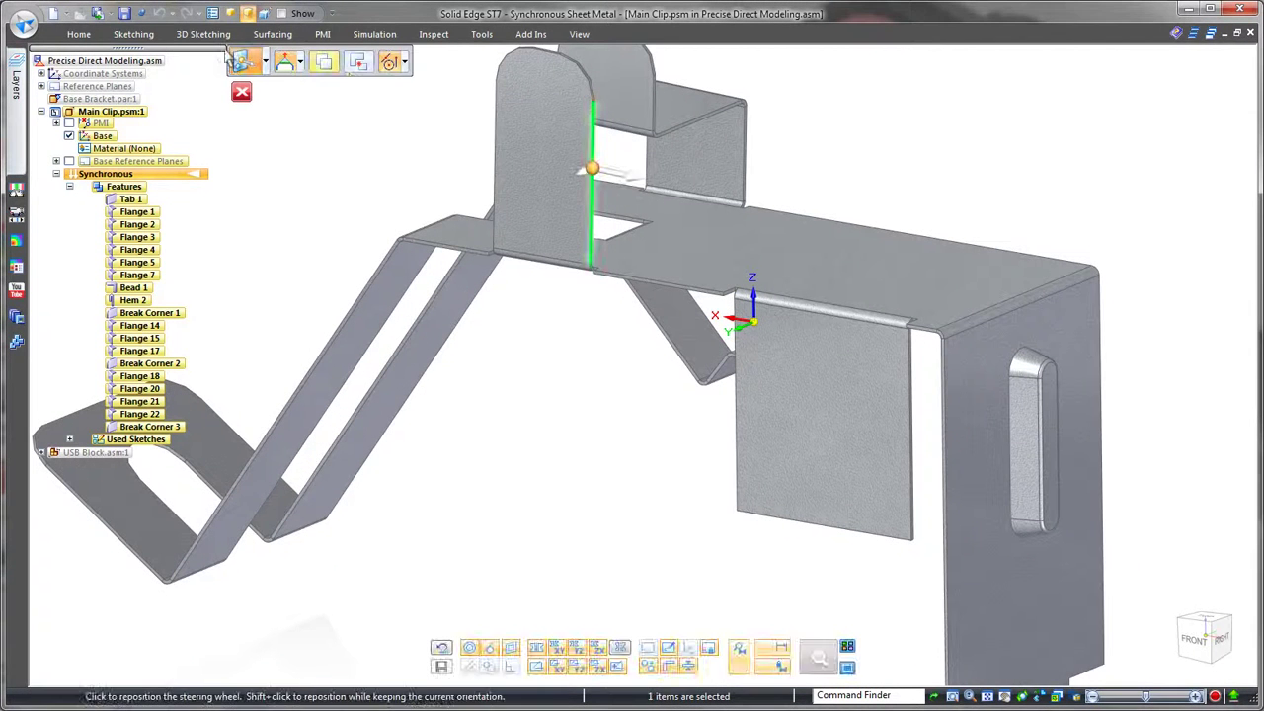
{"action": "left_click", "coordinate": [79, 34]}
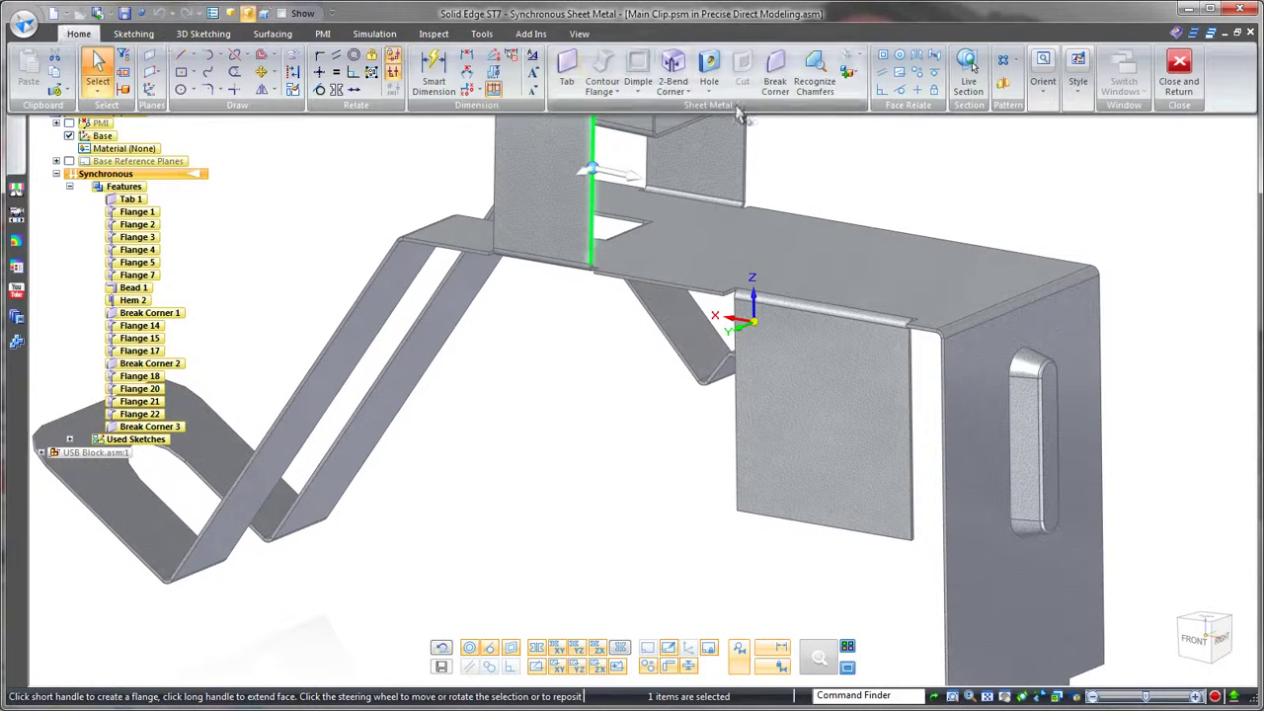
{"action": "left_click", "coordinate": [883, 90]}
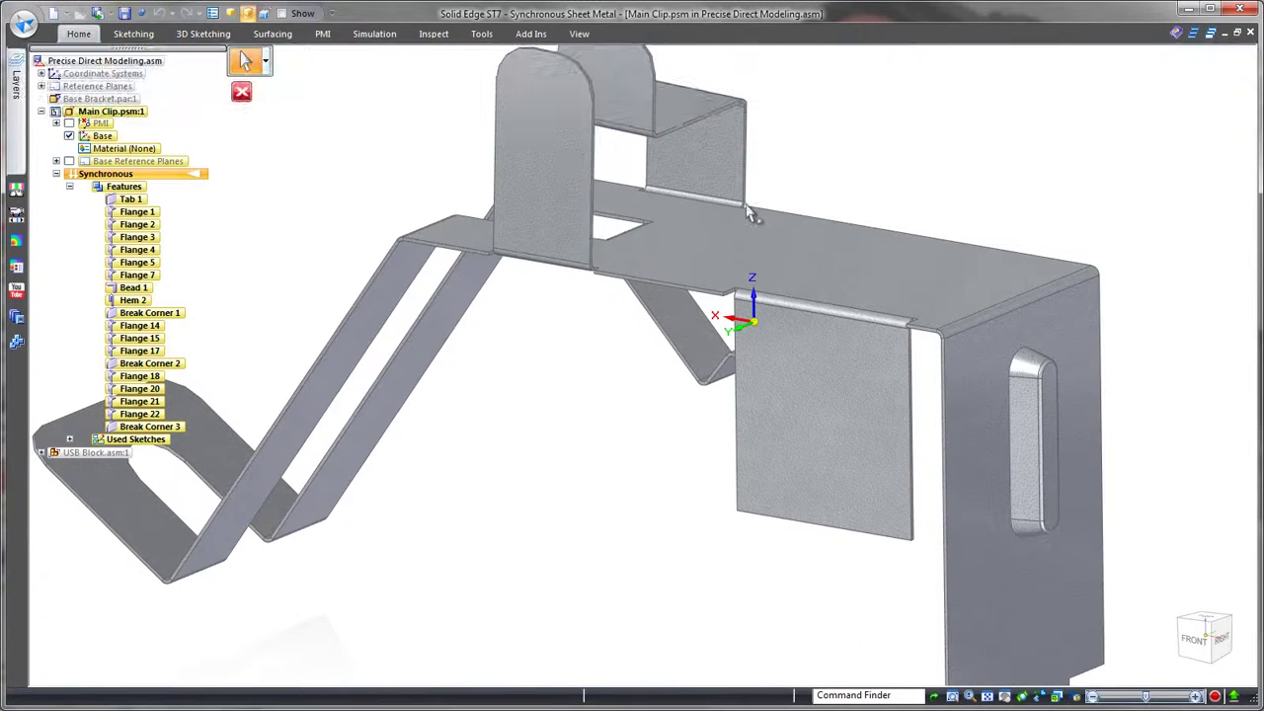
{"action": "left_click", "coordinate": [687, 262]}
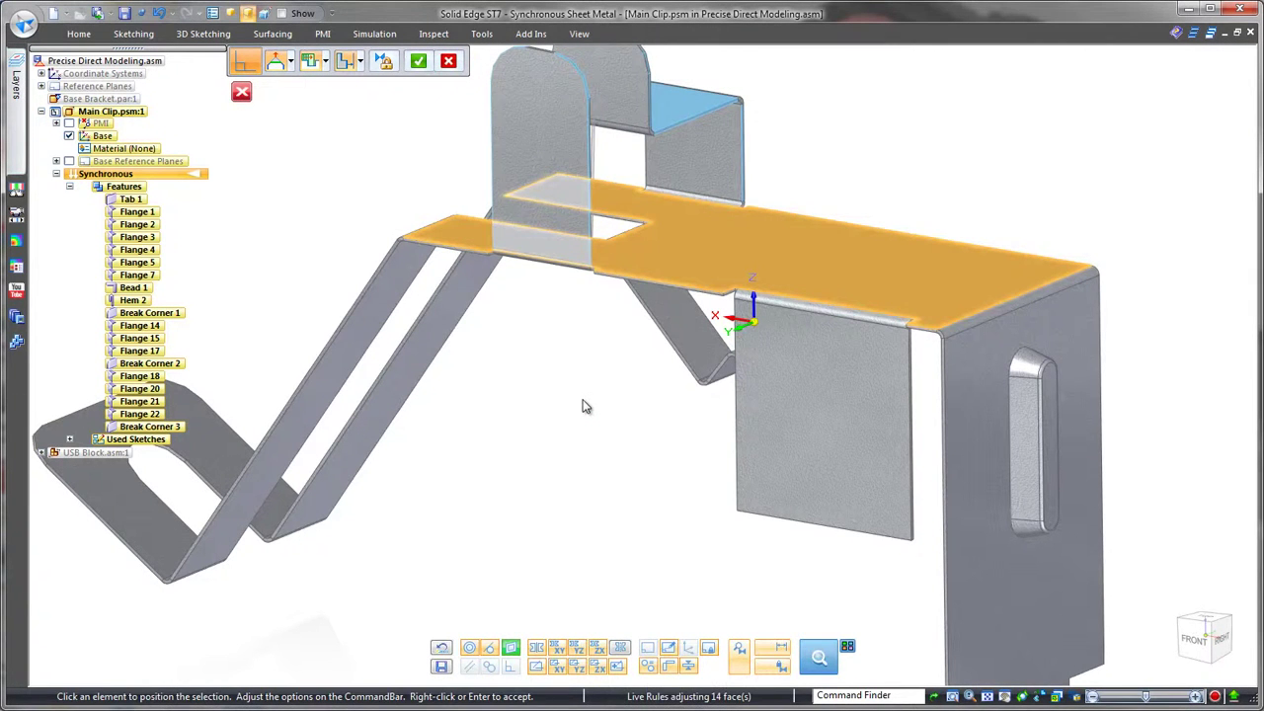
{"action": "right_click", "coordinate": [587, 407]}
{"action": "key", "text": "Escape"}
Step: Make the top edge face of the tall upright tab perpendicular to the tab's side edge face
{"action": "scroll", "coordinate": [585, 400], "scroll_direction": "up", "scroll_amount": 4}
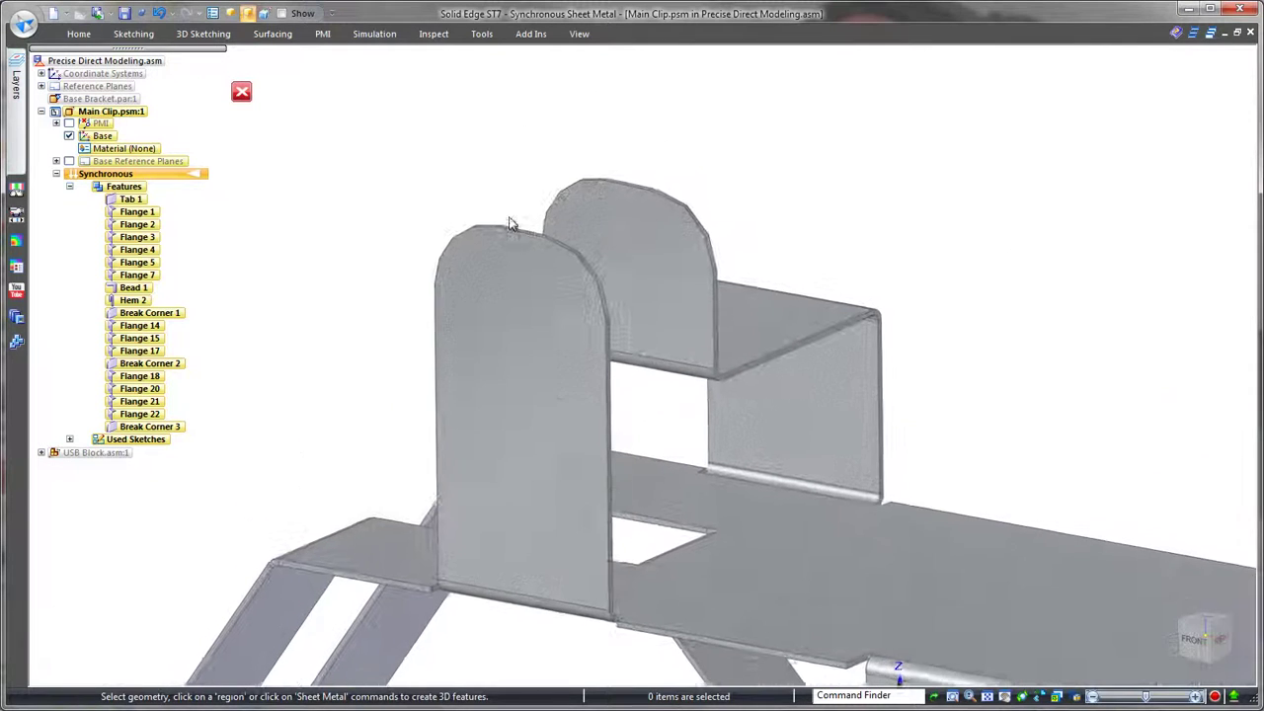
{"action": "left_click", "coordinate": [511, 230]}
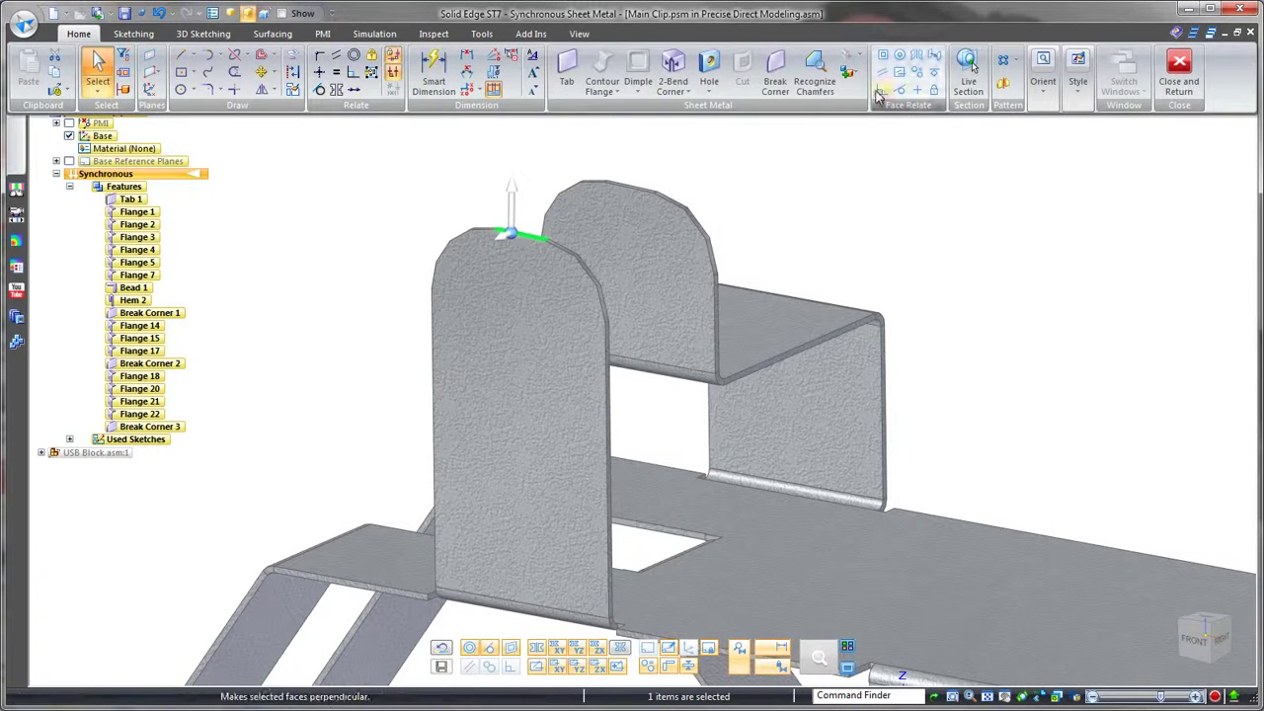
{"action": "left_click", "coordinate": [877, 99]}
{"action": "right_click", "coordinate": [610, 392]}
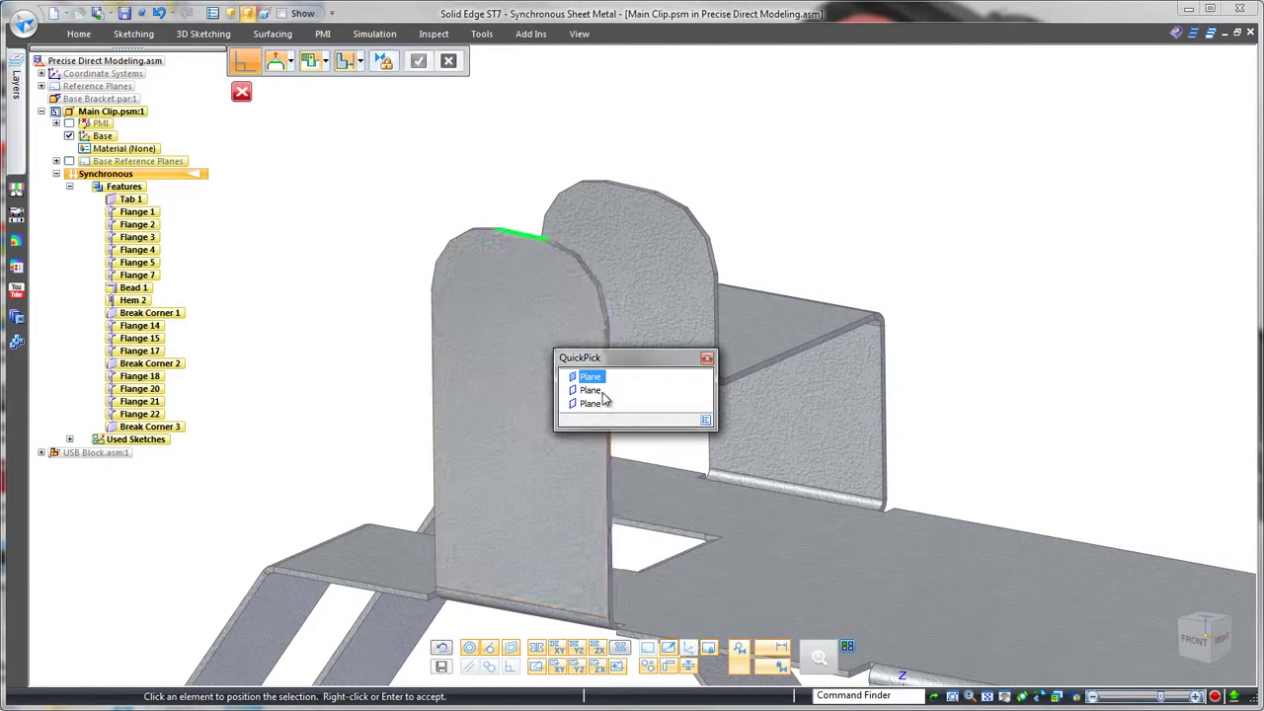
{"action": "left_click", "coordinate": [585, 391]}
{"action": "right_click", "coordinate": [379, 289]}
{"action": "key", "text": "Escape"}
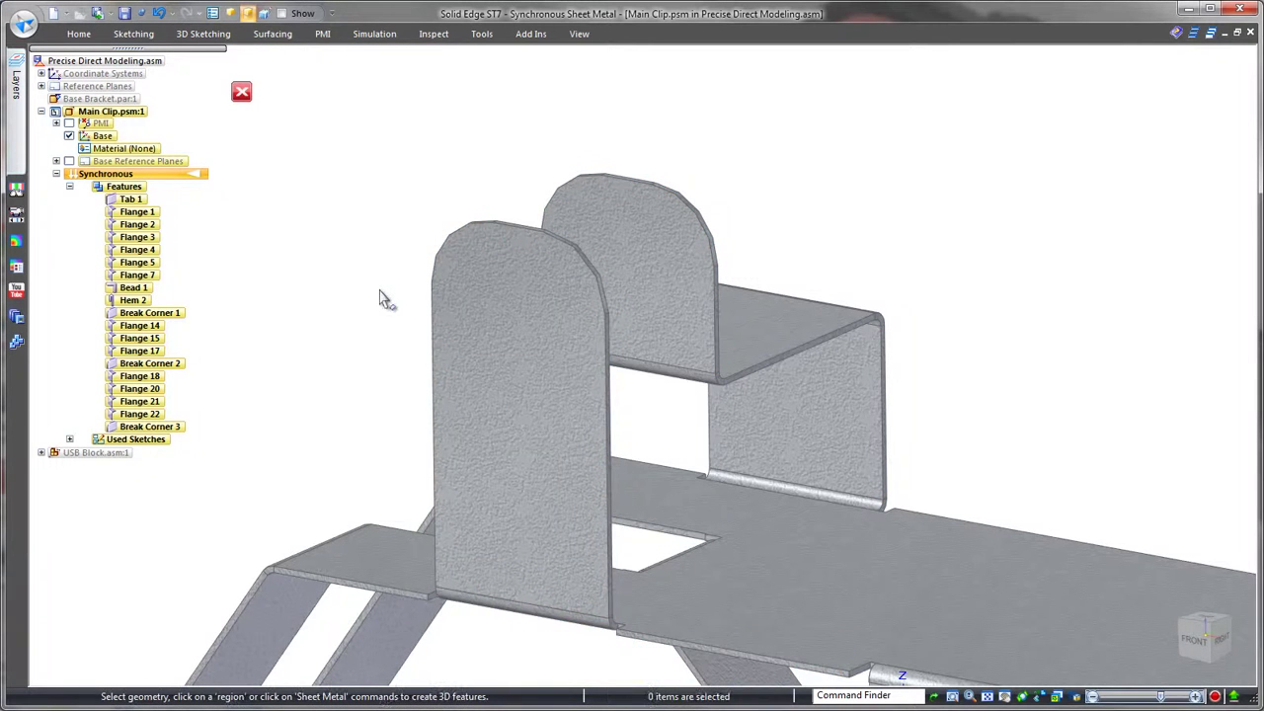
Step: In the front view, dimension the gap between the square flange and the beaded vertical wall, setting it to a locked 9 mm
{"action": "key", "text": "ctrl+i"}
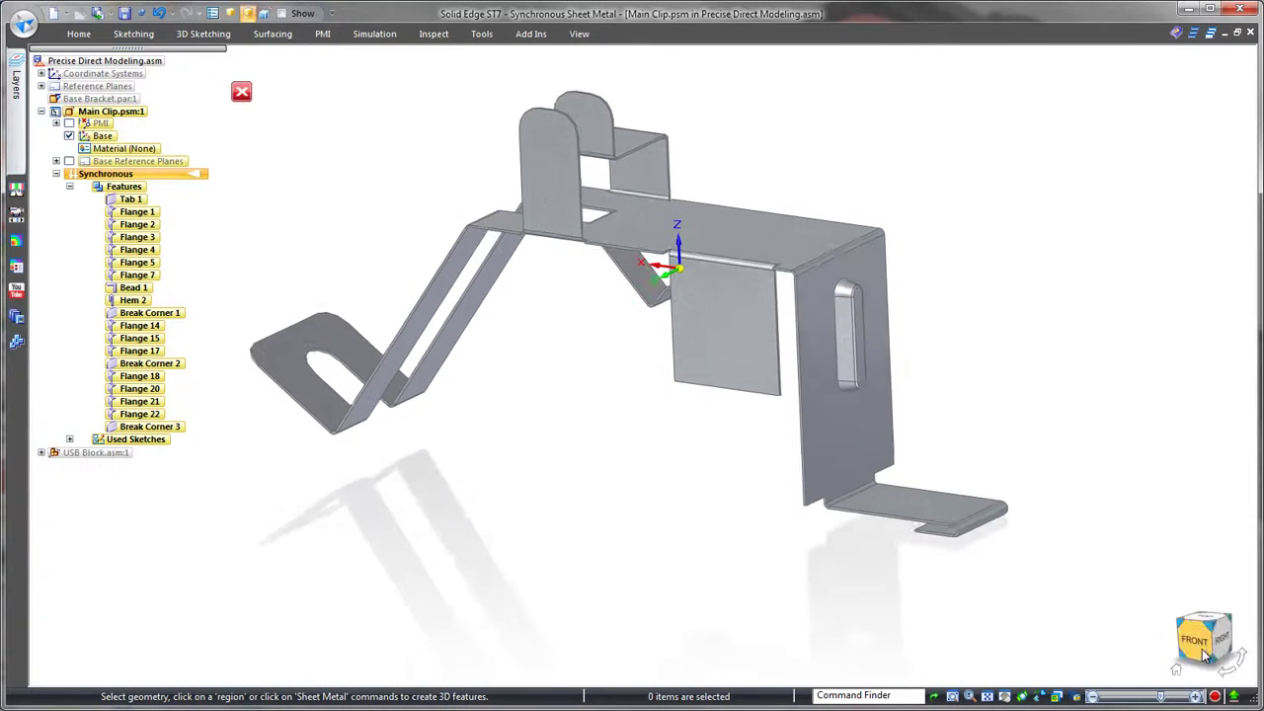
{"action": "left_click", "coordinate": [1204, 657]}
{"action": "middle_click_drag", "start_coordinate": [886, 629], "coordinate": [804, 547], "text": "shift"}
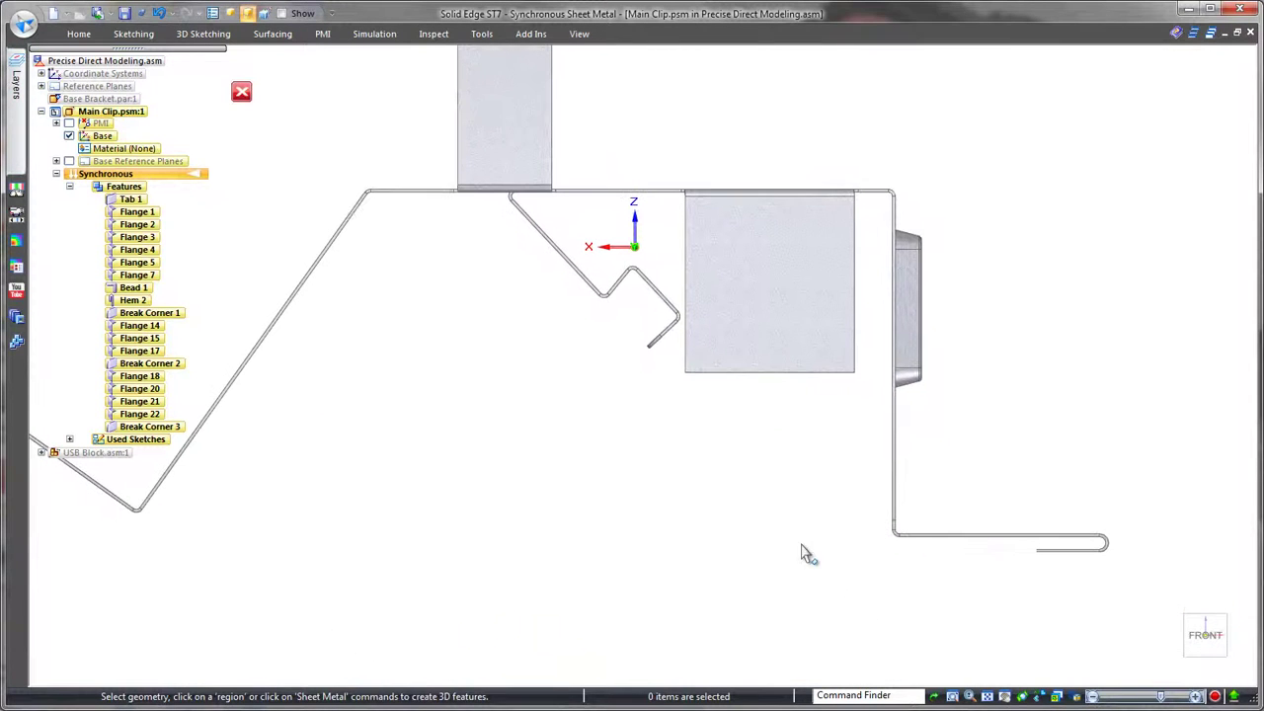
{"action": "right_click", "coordinate": [796, 487]}
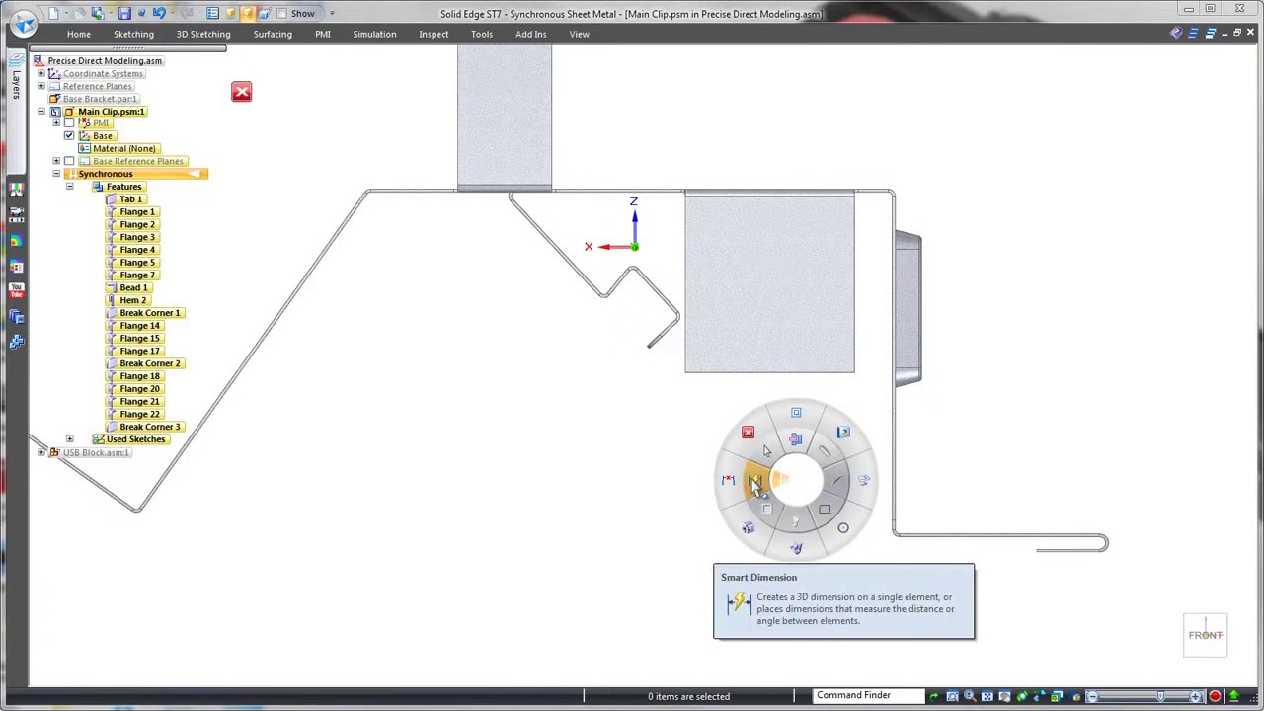
{"action": "left_click", "coordinate": [755, 481]}
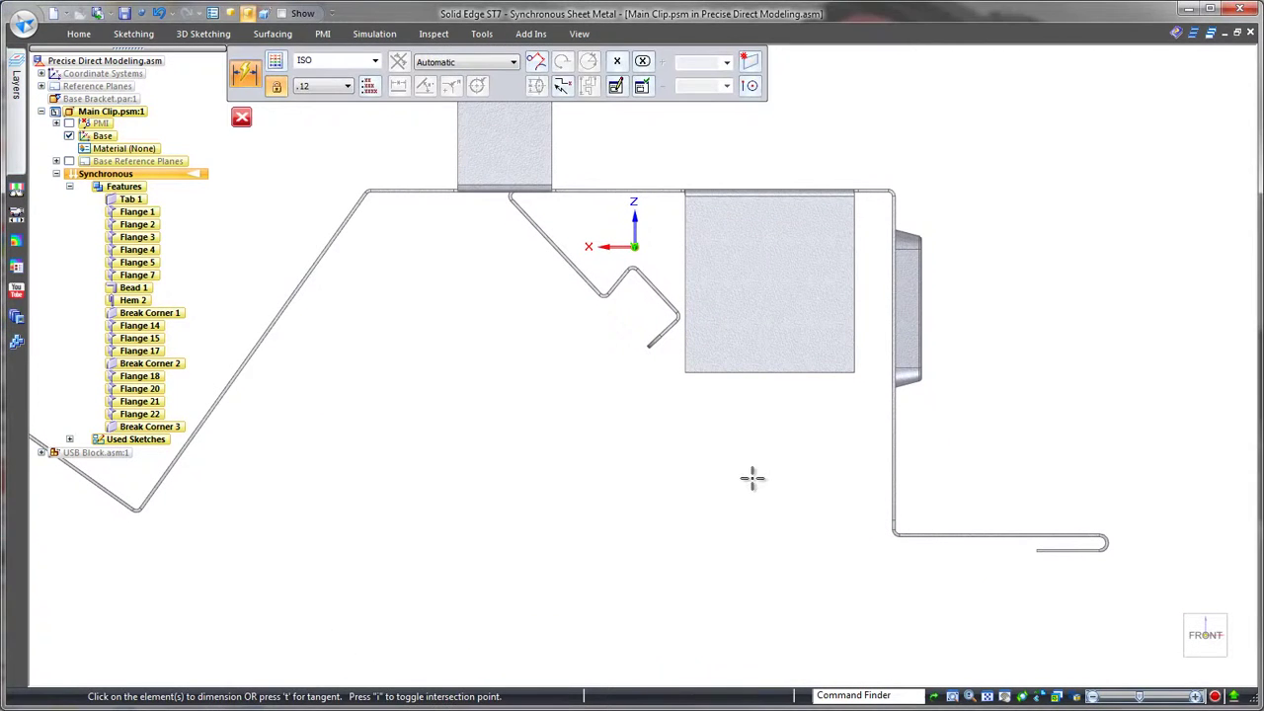
{"action": "left_click", "coordinate": [857, 350]}
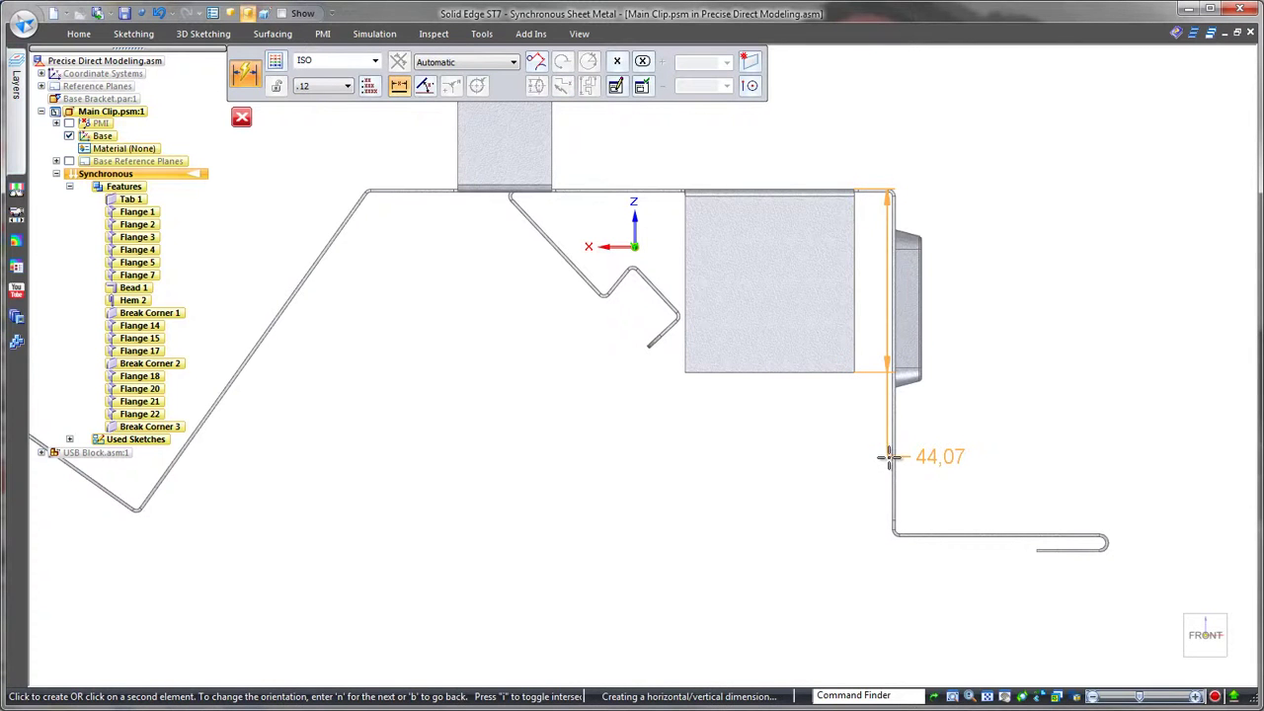
{"action": "left_click", "coordinate": [891, 460]}
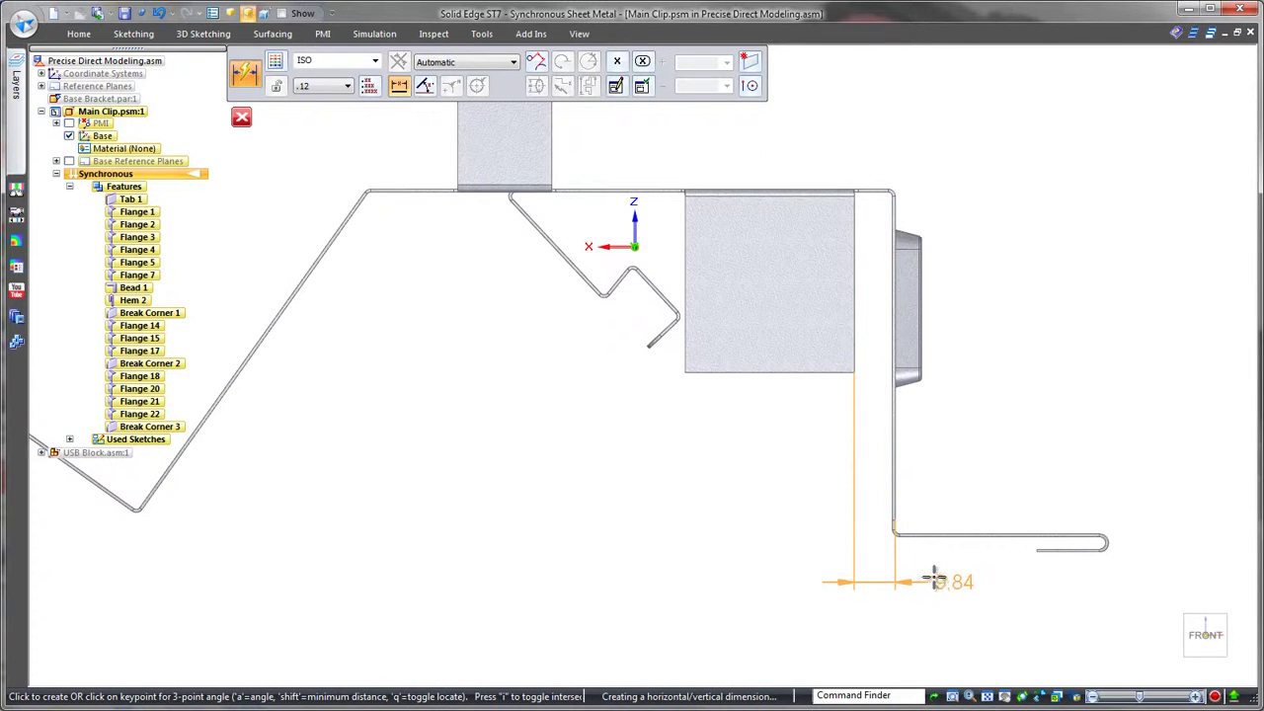
{"action": "left_click", "coordinate": [936, 573]}
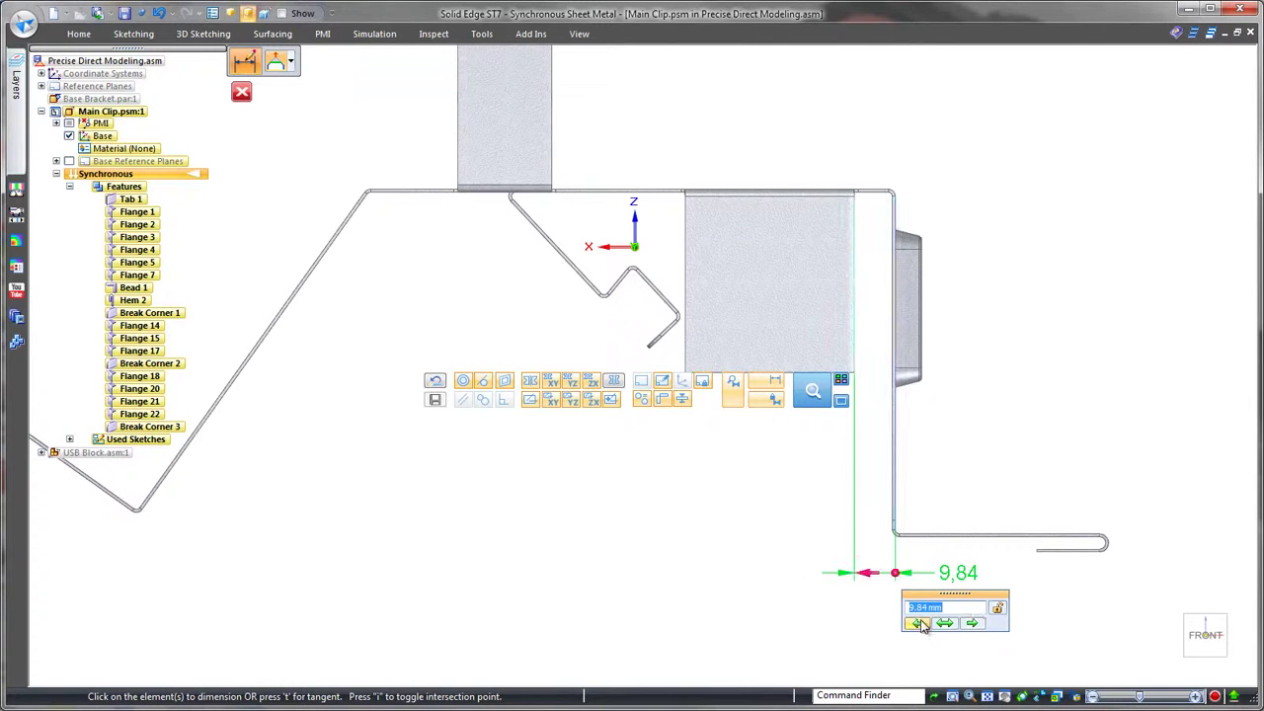
{"action": "type", "text": "9"}
{"action": "left_click", "coordinate": [998, 608]}
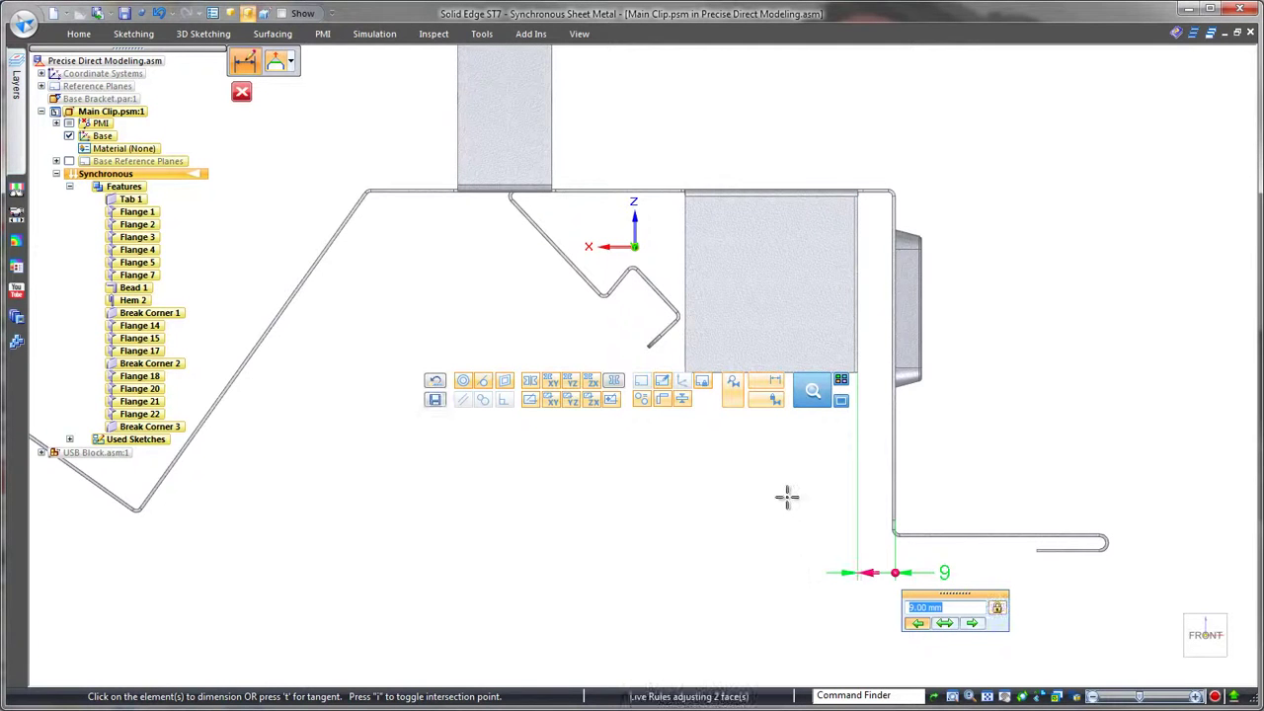
{"action": "key", "text": "Escape"}
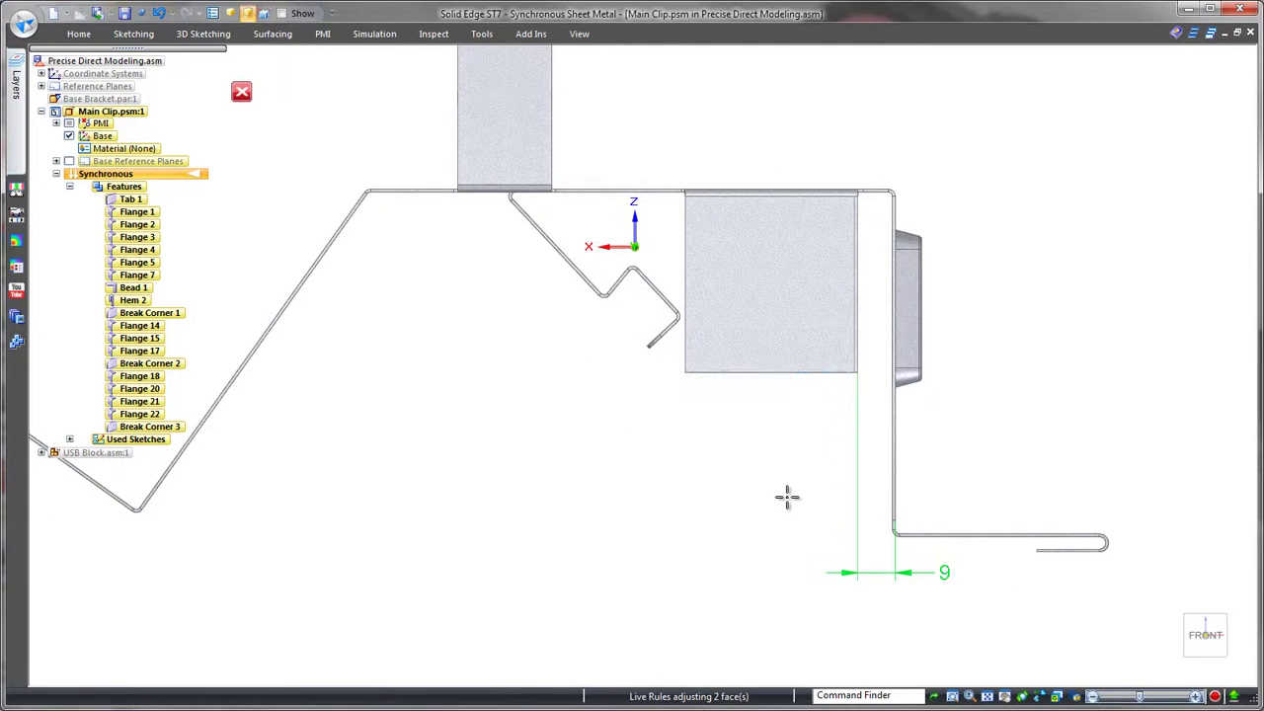
Step: Dimension the square flange's width along its lower edge and set it to 40 mm
{"action": "left_click", "coordinate": [775, 372]}
{"action": "left_click", "coordinate": [777, 437]}
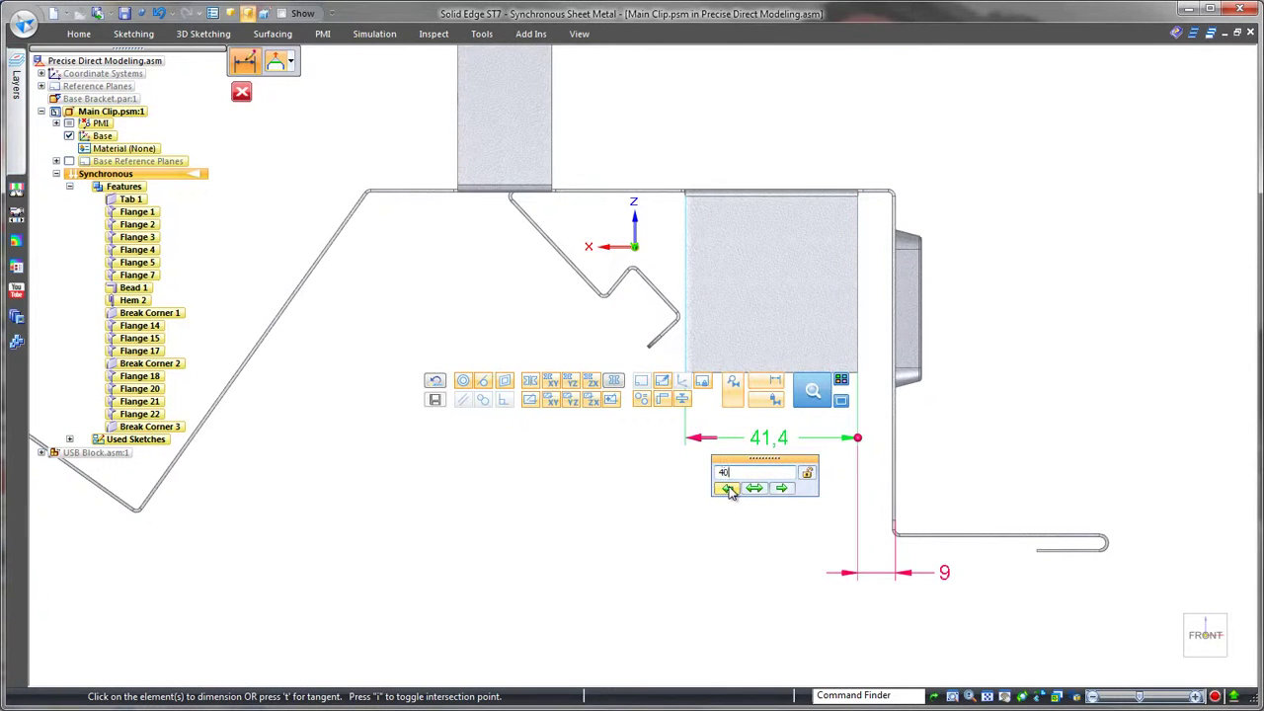
{"action": "key", "text": "Return"}
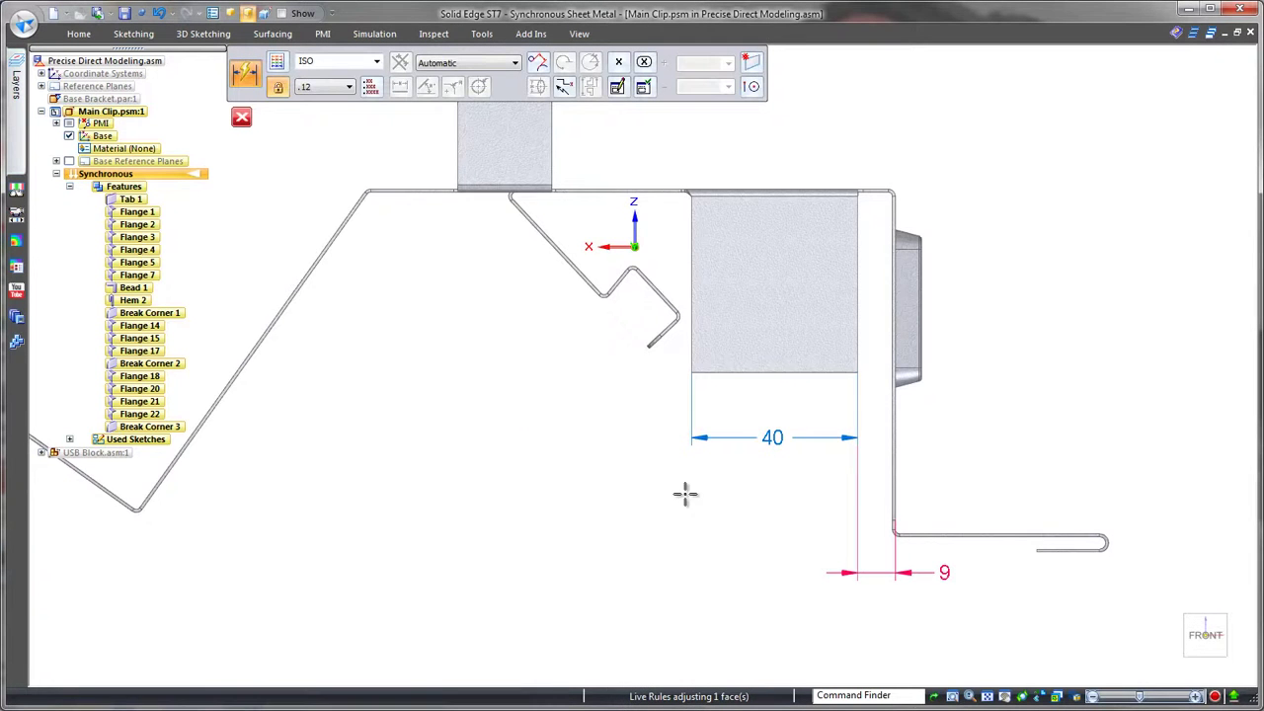
Step: Dimension the width of the rounded upright tab between its side edges and set it to a locked 25 mm
{"action": "middle_click_drag", "start_coordinate": [638, 476], "coordinate": [772, 691], "text": "shift"}
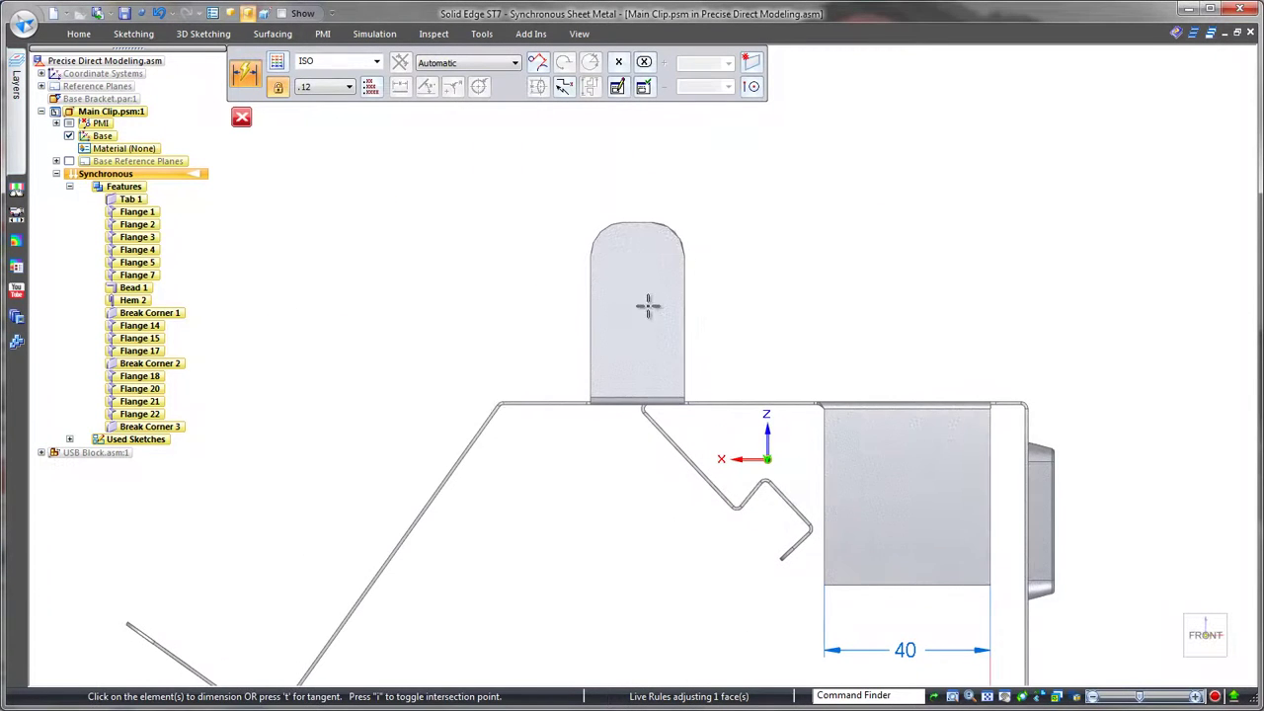
{"action": "left_click", "coordinate": [590, 285]}
{"action": "left_click", "coordinate": [685, 291]}
{"action": "left_click", "coordinate": [651, 189]}
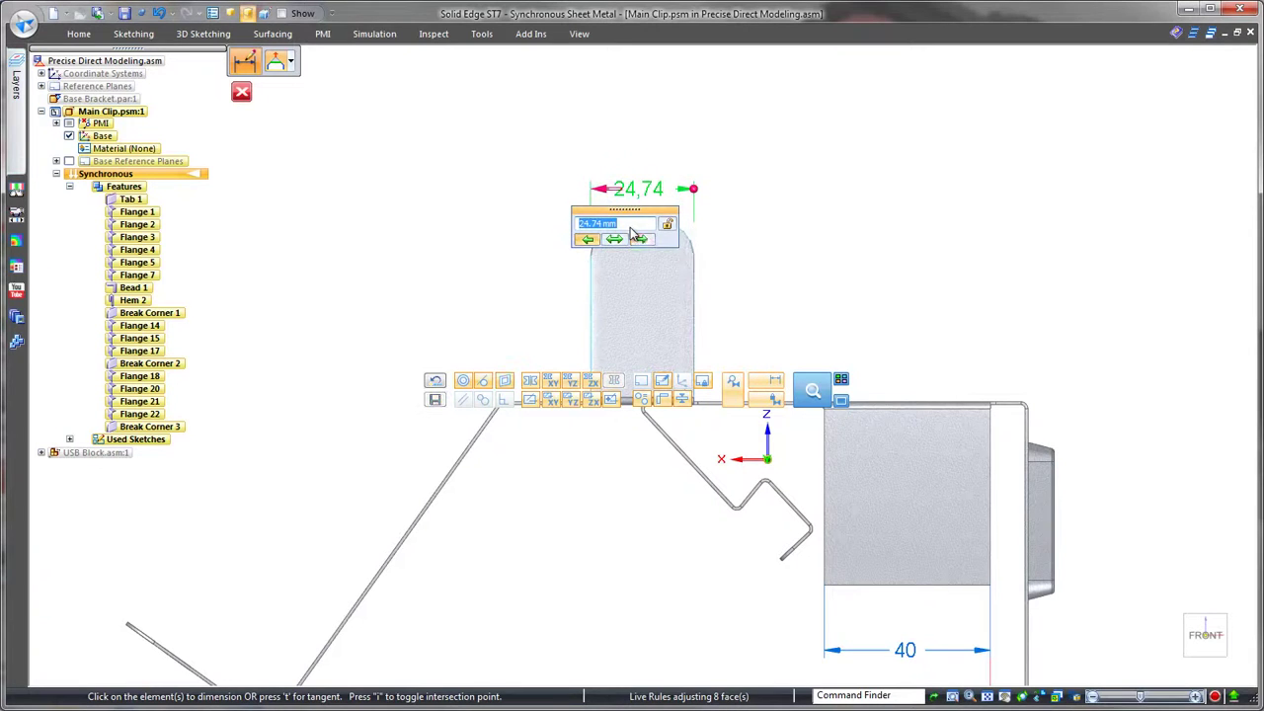
{"action": "scroll", "coordinate": [630, 228], "scroll_direction": "up", "scroll_amount": 1}
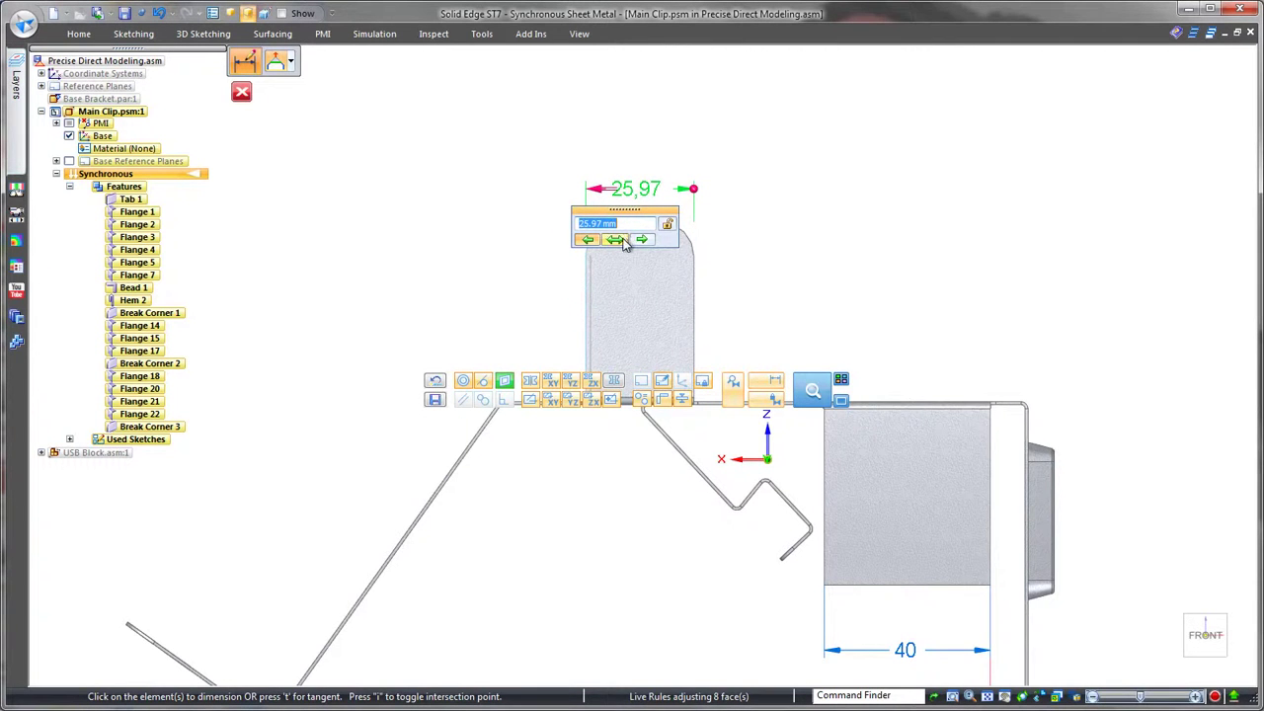
{"action": "key", "text": "Return"}
{"action": "left_click", "coordinate": [742, 228]}
Step: Dimension the height of the rounded upright tab and set it to 45 mm
{"action": "left_click", "coordinate": [693, 278]}
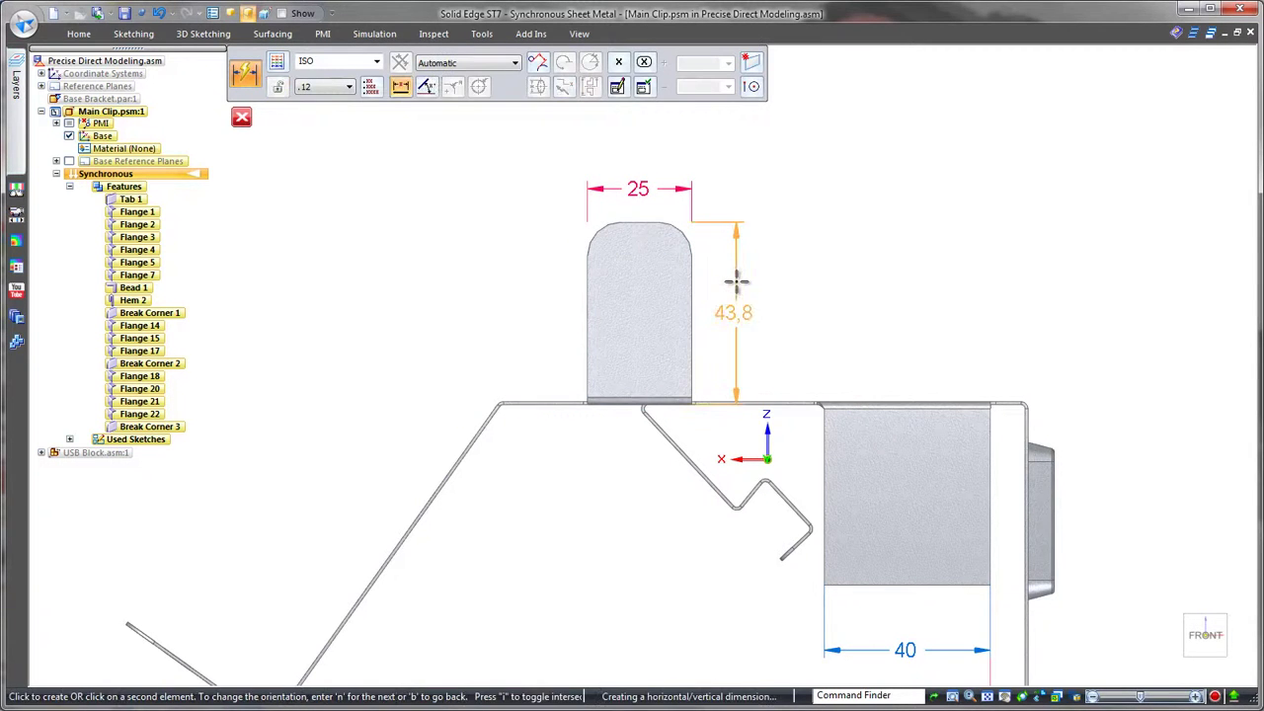
{"action": "left_click", "coordinate": [736, 283]}
{"action": "key", "text": "Return"}
{"action": "left_click", "coordinate": [736, 282]}
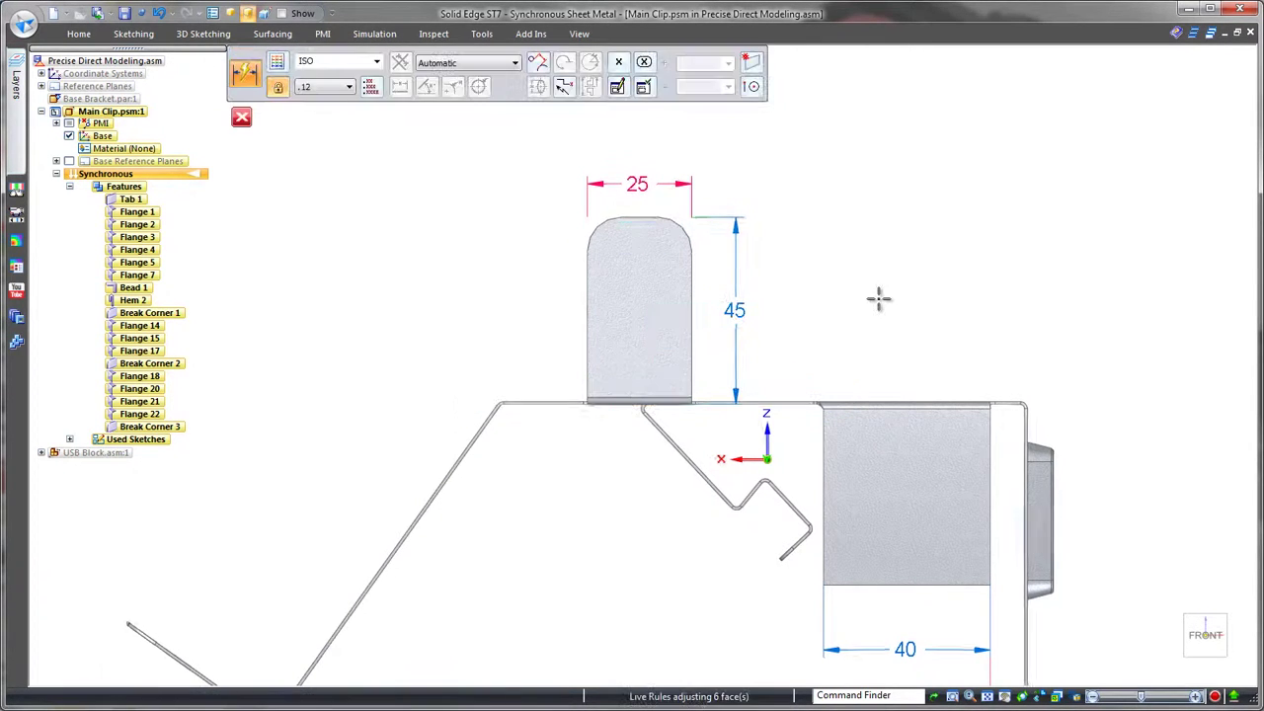
Step: Dimension the square flange's height from the clip's top face to its lower edge and set it to 46 mm
{"action": "scroll", "coordinate": [880, 299], "scroll_direction": "down", "scroll_amount": 1}
{"action": "middle_click_drag", "start_coordinate": [975, 469], "coordinate": [784, 406], "text": "shift"}
{"action": "left_click", "coordinate": [784, 406]}
{"action": "left_click", "coordinate": [892, 404]}
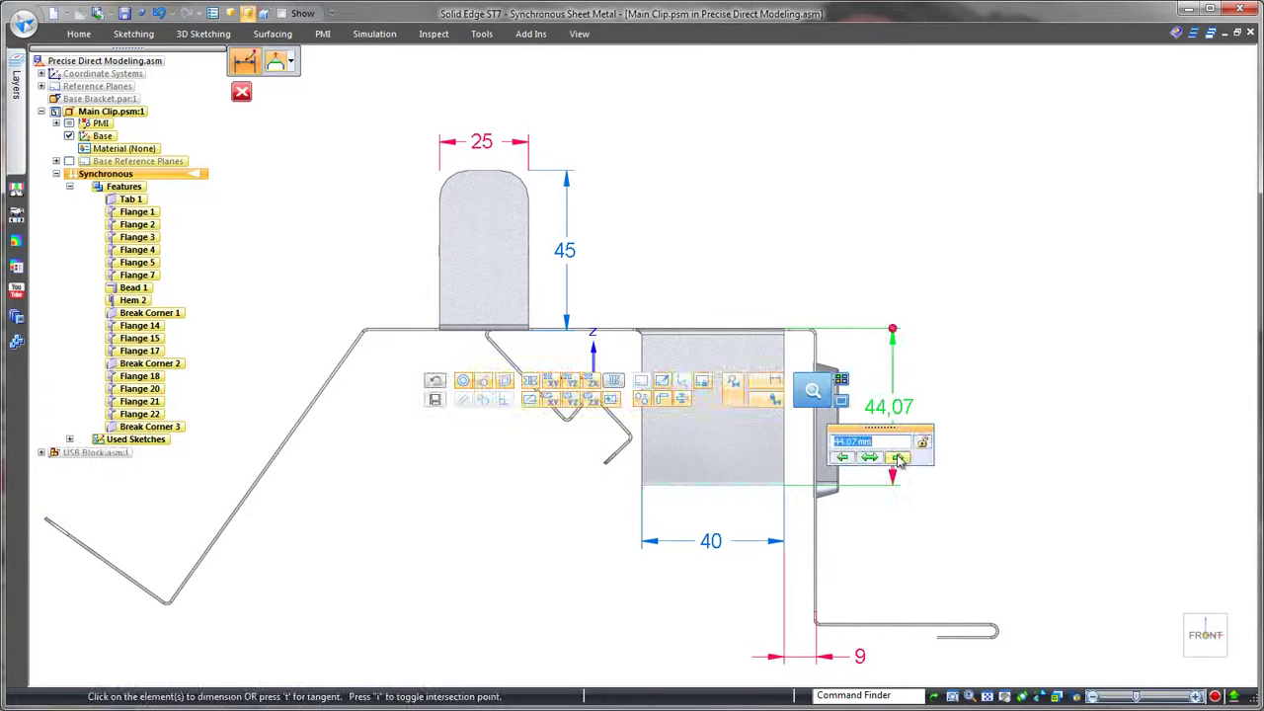
{"action": "key", "text": "Return"}
Step: Dimension the horizontal distance from the vertical wall to the rounded upright tab's nearest edge and set it to 75 mm
{"action": "left_click", "coordinate": [810, 345]}
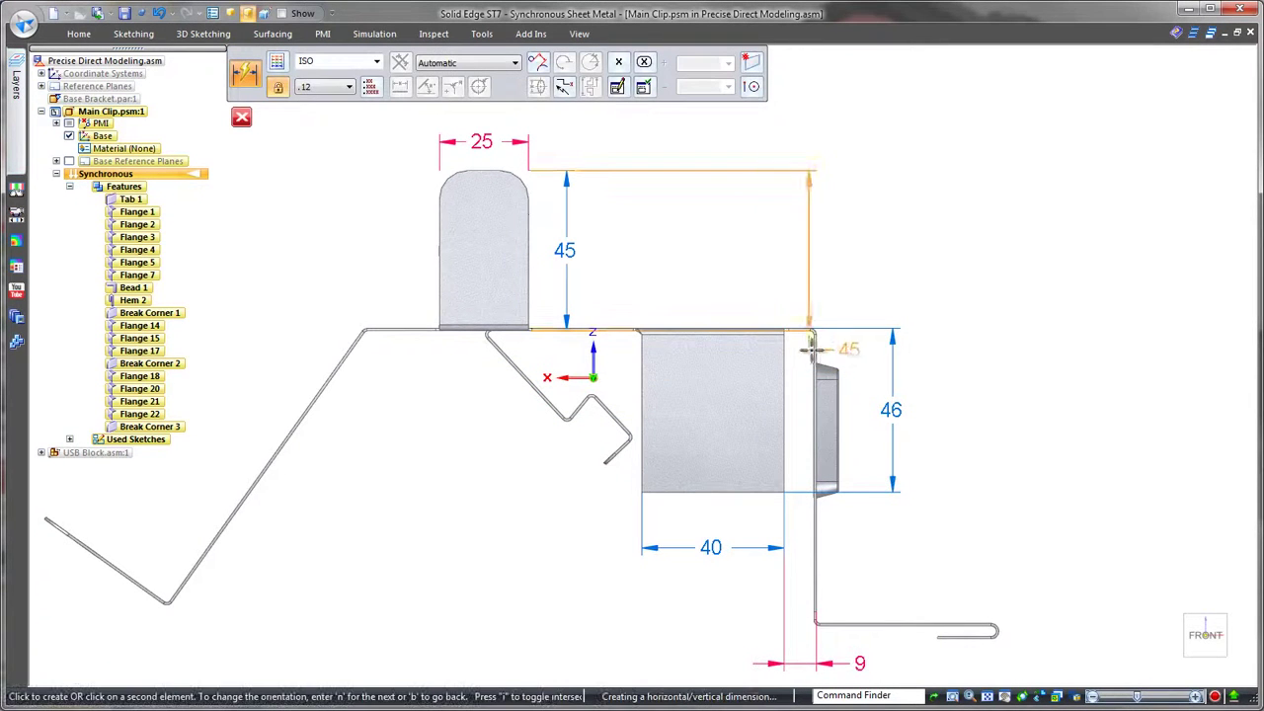
{"action": "left_click", "coordinate": [593, 139]}
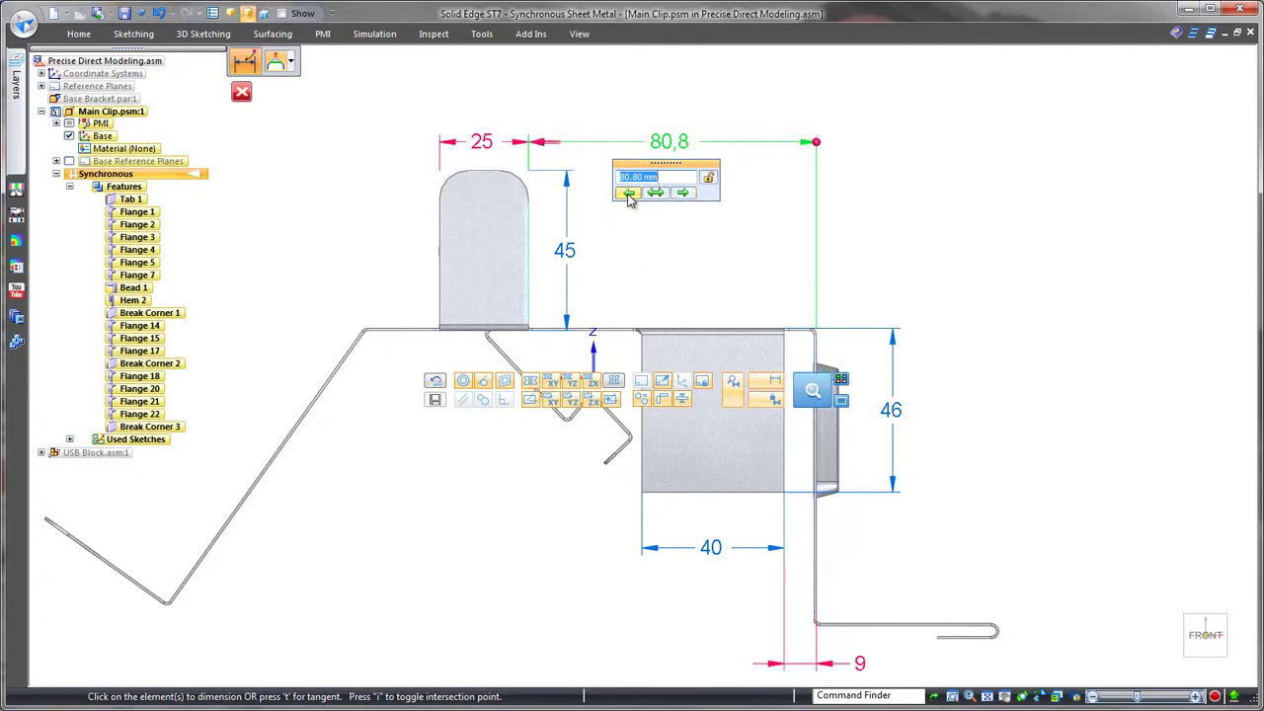
{"action": "key", "text": "Return"}
Step: Dimension the corner radius of the rounded upright tab and set it to 8 mm
{"action": "left_click", "coordinate": [467, 181]}
{"action": "left_click", "coordinate": [366, 168]}
{"action": "key", "text": "Return"}
{"action": "key", "text": "Escape"}
Step: Dimension the angle between the clip's top face and the long sloping leg as 125°, and return to the assembly
{"action": "left_click", "coordinate": [79, 34]}
{"action": "left_click", "coordinate": [442, 85]}
{"action": "left_click", "coordinate": [388, 336]}
{"action": "left_click", "coordinate": [348, 360]}
{"action": "left_click", "coordinate": [388, 383]}
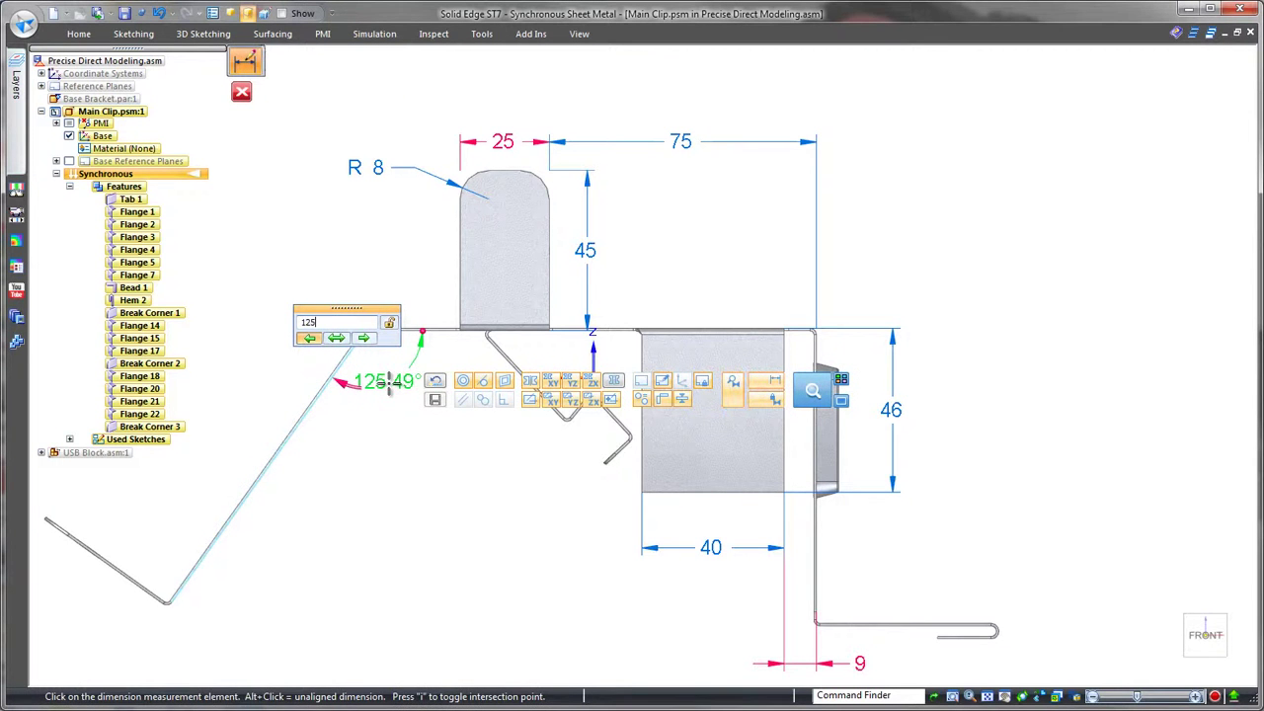
{"action": "key", "text": "Return"}
{"action": "key", "text": "Escape"}
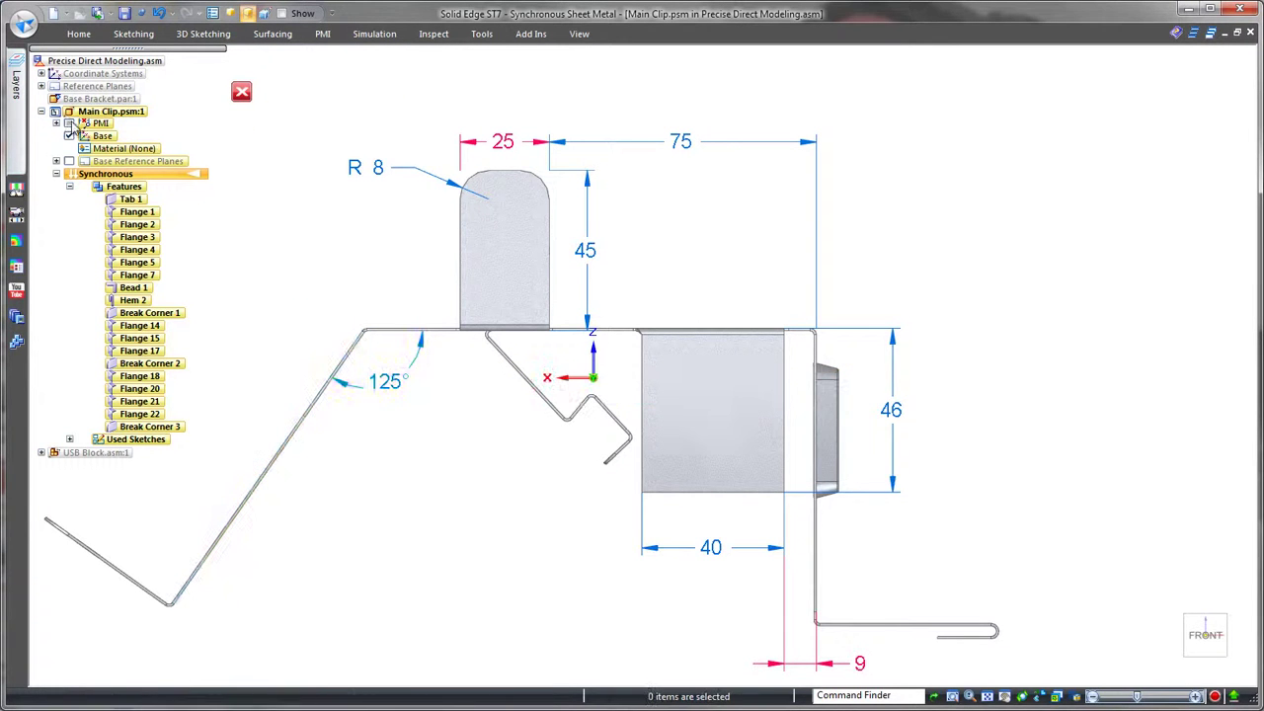
{"action": "left_click", "coordinate": [241, 91]}
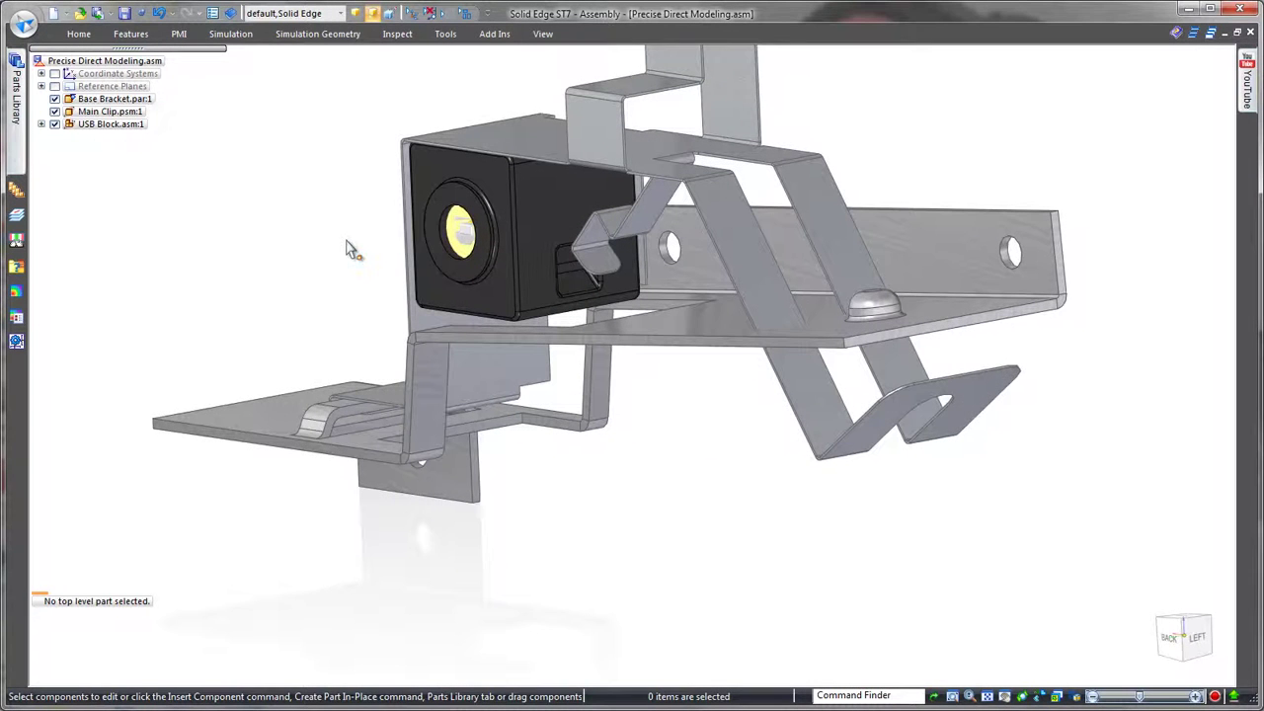
Step: Align the clip's slotted end flange with the base bracket's upper plate face using a face relation
{"action": "left_click", "coordinate": [875, 455]}
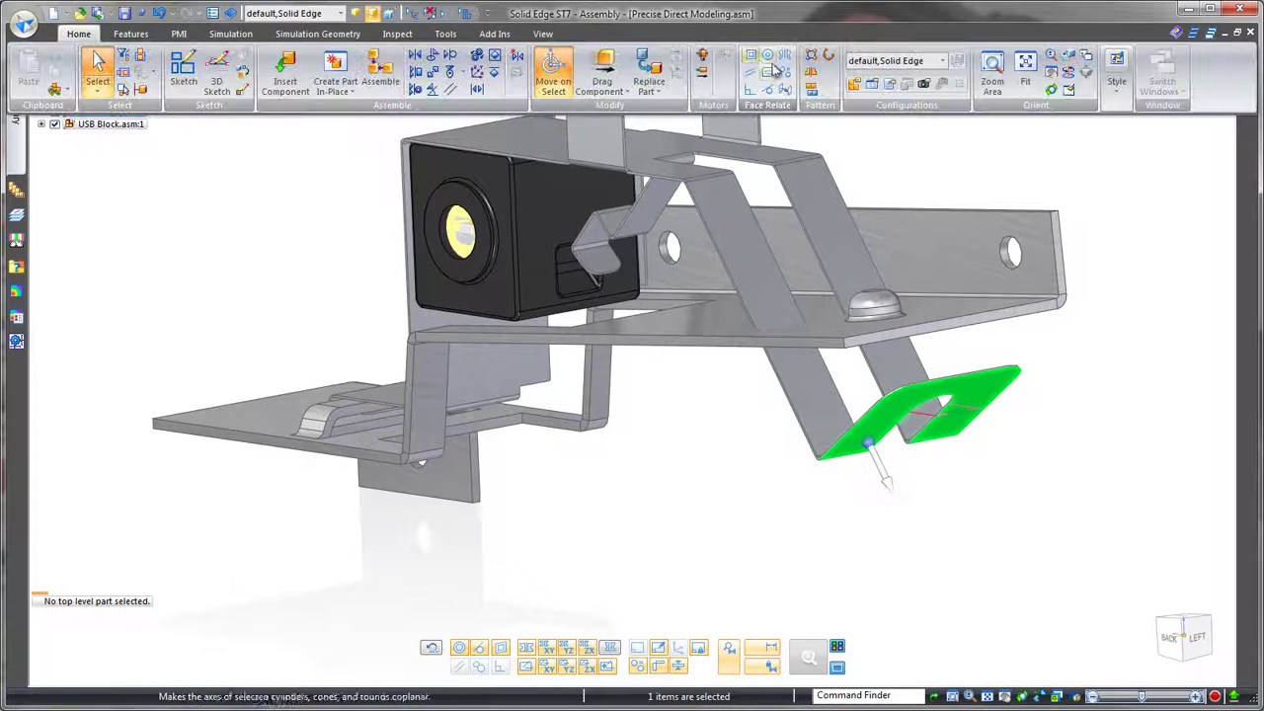
{"action": "left_click", "coordinate": [760, 65]}
{"action": "left_click", "coordinate": [944, 304]}
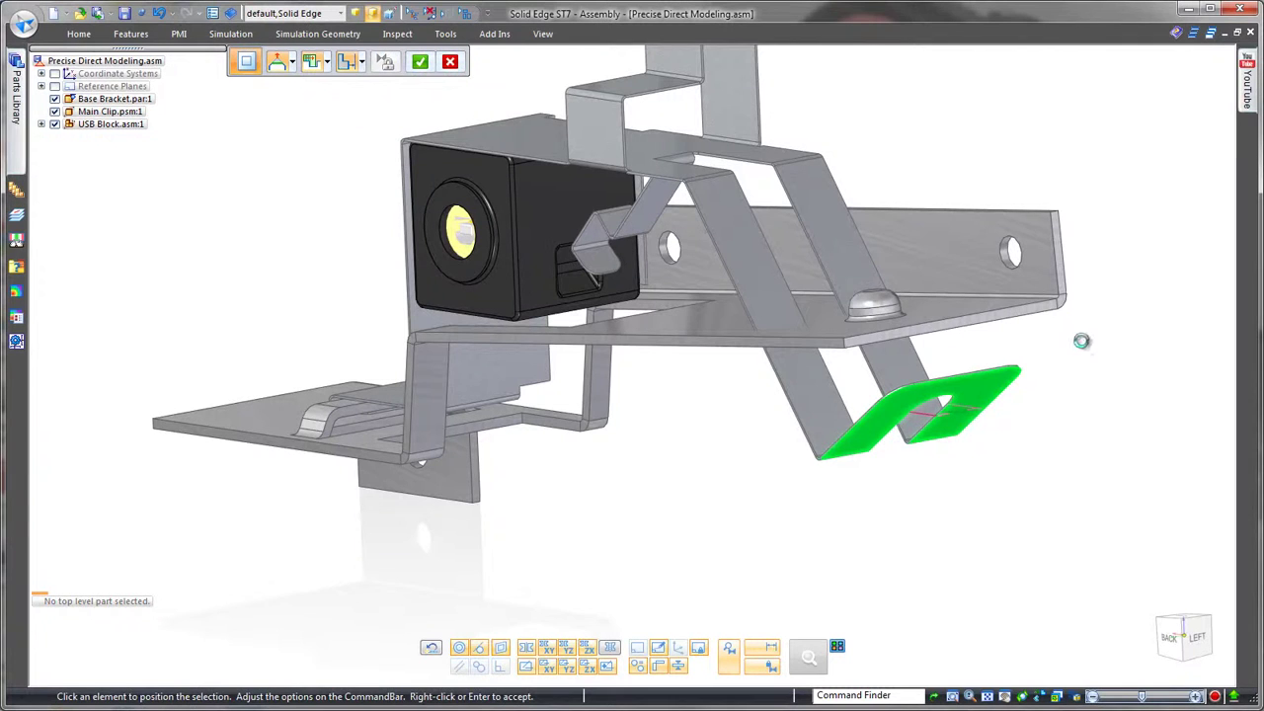
{"action": "right_click", "coordinate": [1070, 368]}
{"action": "key", "text": "Escape"}
Step: Move the slot's rounded end and the flange's outer edge together so the slot end meets the bracket's domed button
{"action": "scroll", "coordinate": [1072, 376], "scroll_direction": "up", "scroll_amount": 6}
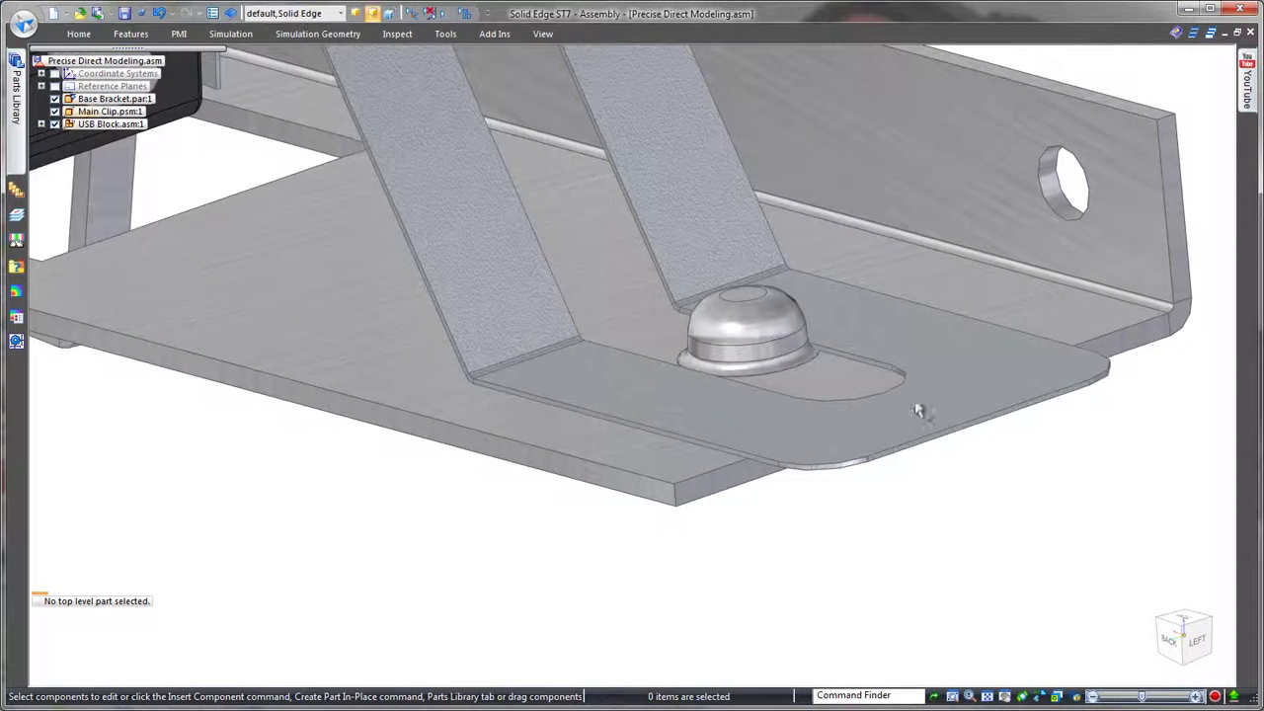
{"action": "left_click", "coordinate": [901, 376]}
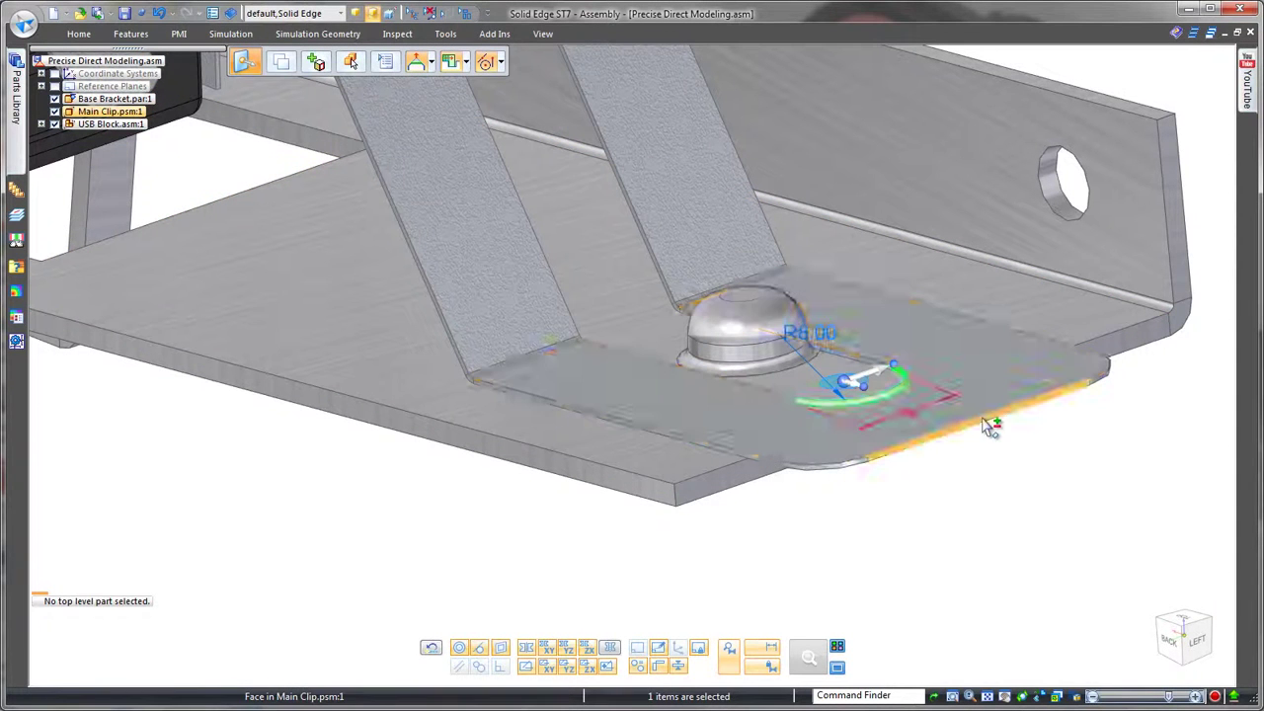
{"action": "left_click", "coordinate": [876, 389]}
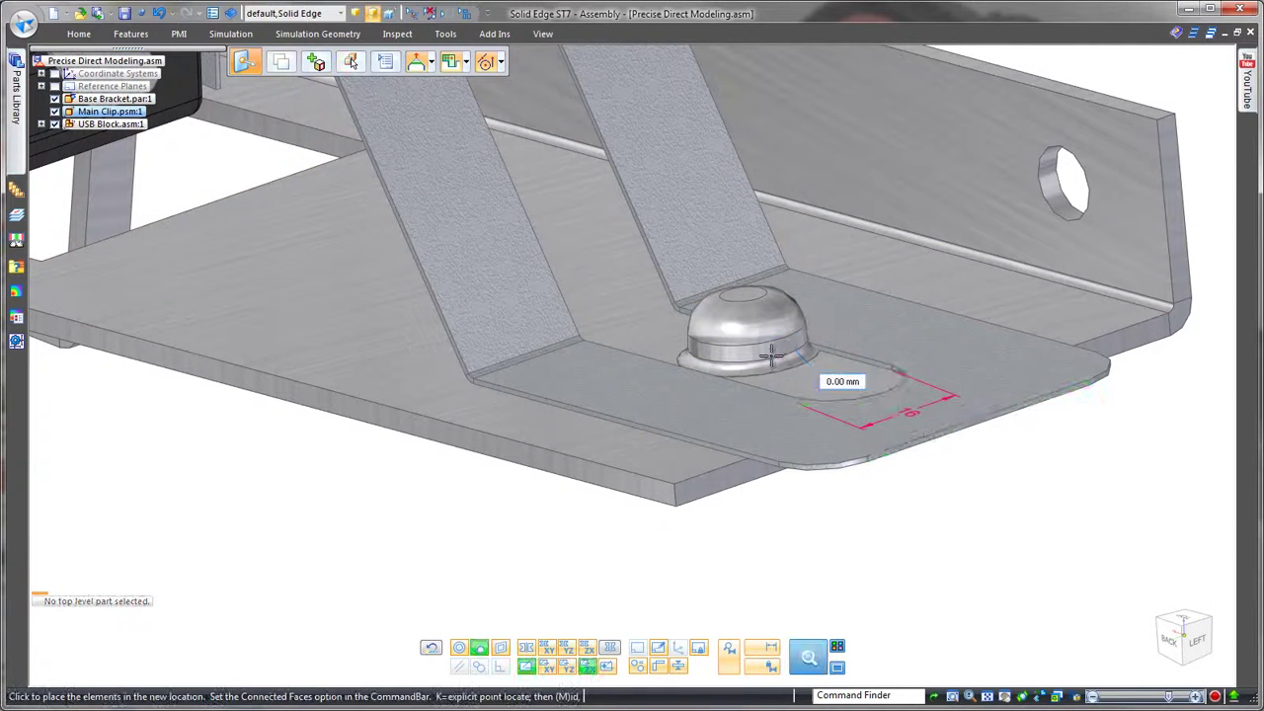
{"action": "left_click", "coordinate": [771, 357]}
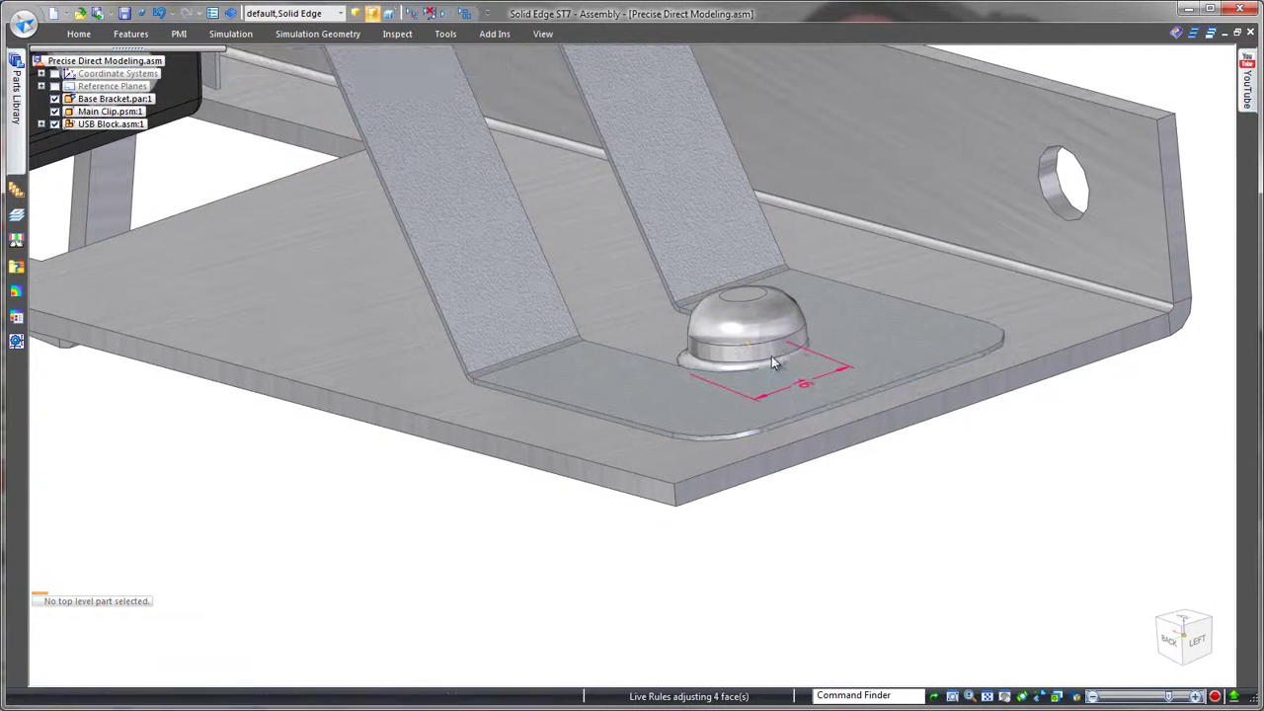
Step: Add an assembly relationship aligning the rounded end of the clip's slot with the axis of the bracket's domed button
{"action": "left_click", "coordinate": [79, 42]}
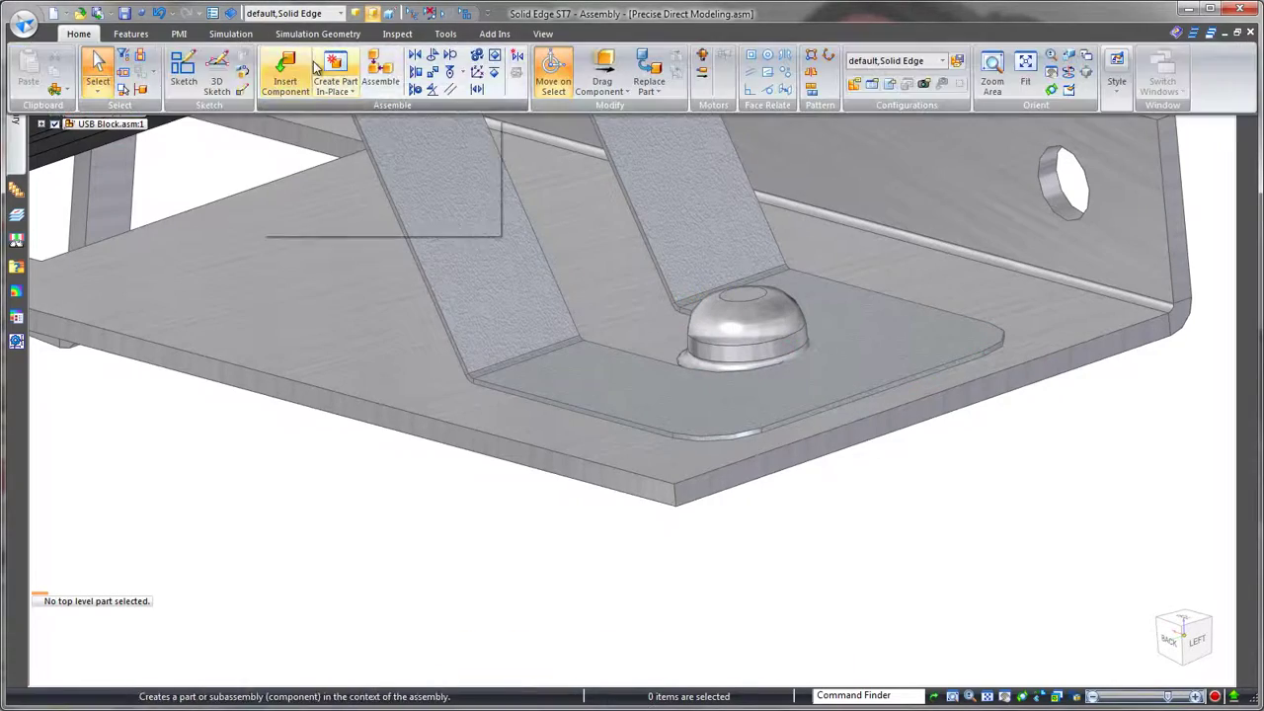
{"action": "left_click", "coordinate": [417, 55]}
{"action": "middle_click_drag", "start_coordinate": [498, 151], "coordinate": [739, 210]}
{"action": "scroll", "coordinate": [406, 141], "scroll_direction": "up", "scroll_amount": 4}
{"action": "left_click", "coordinate": [728, 333]}
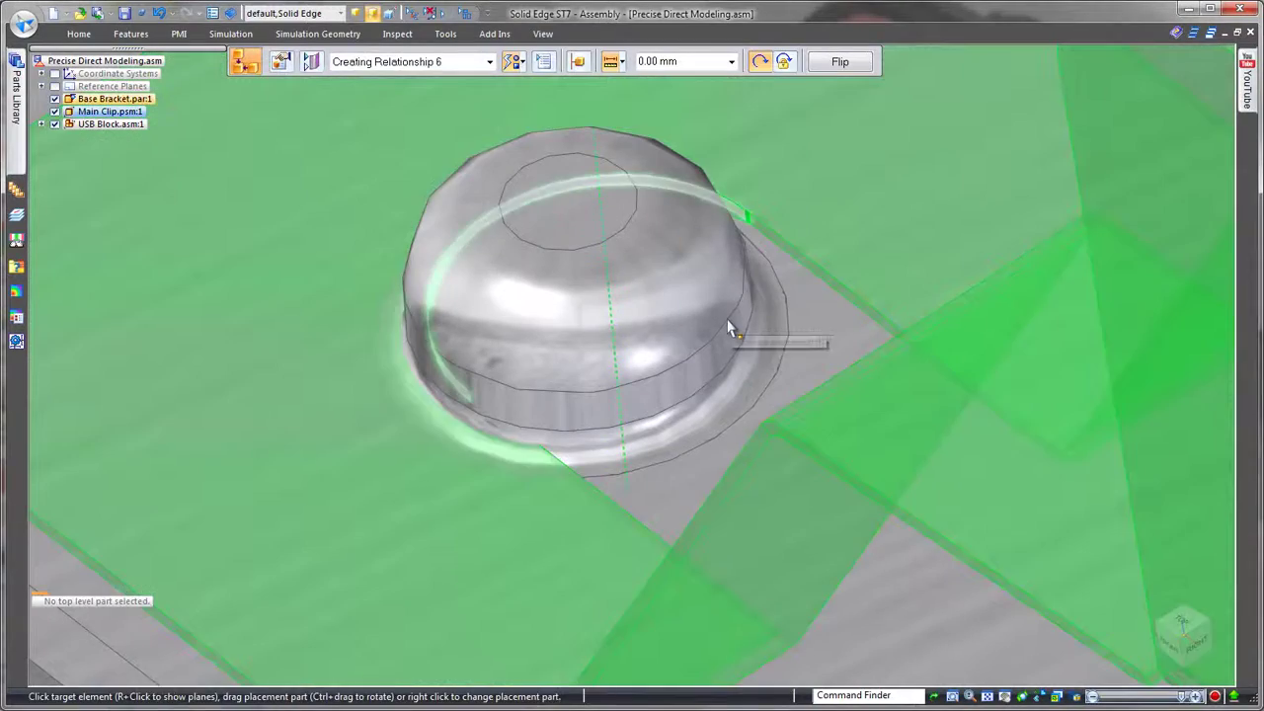
{"action": "left_click", "coordinate": [727, 333]}
{"action": "right_click", "coordinate": [728, 331]}
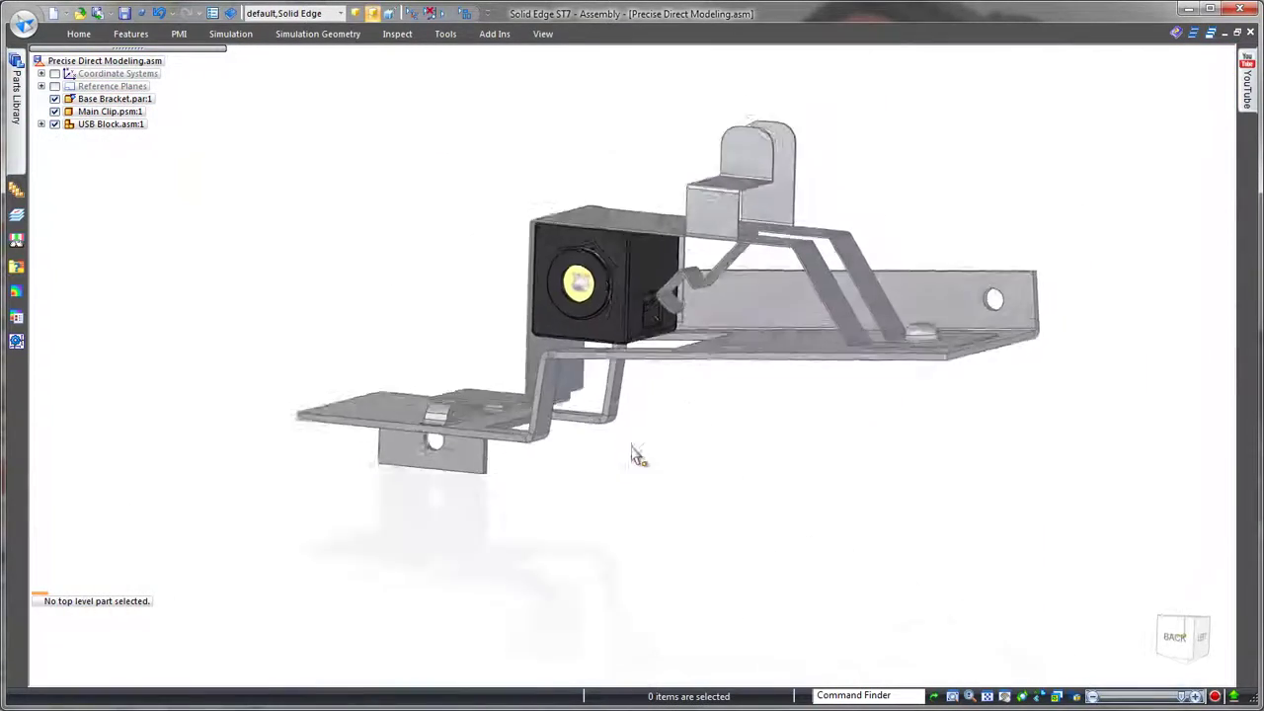
Step: Align the bent face of the clip's hooked arm to the USB block using a face relation
{"action": "scroll", "coordinate": [655, 460], "scroll_direction": "up", "scroll_amount": 5}
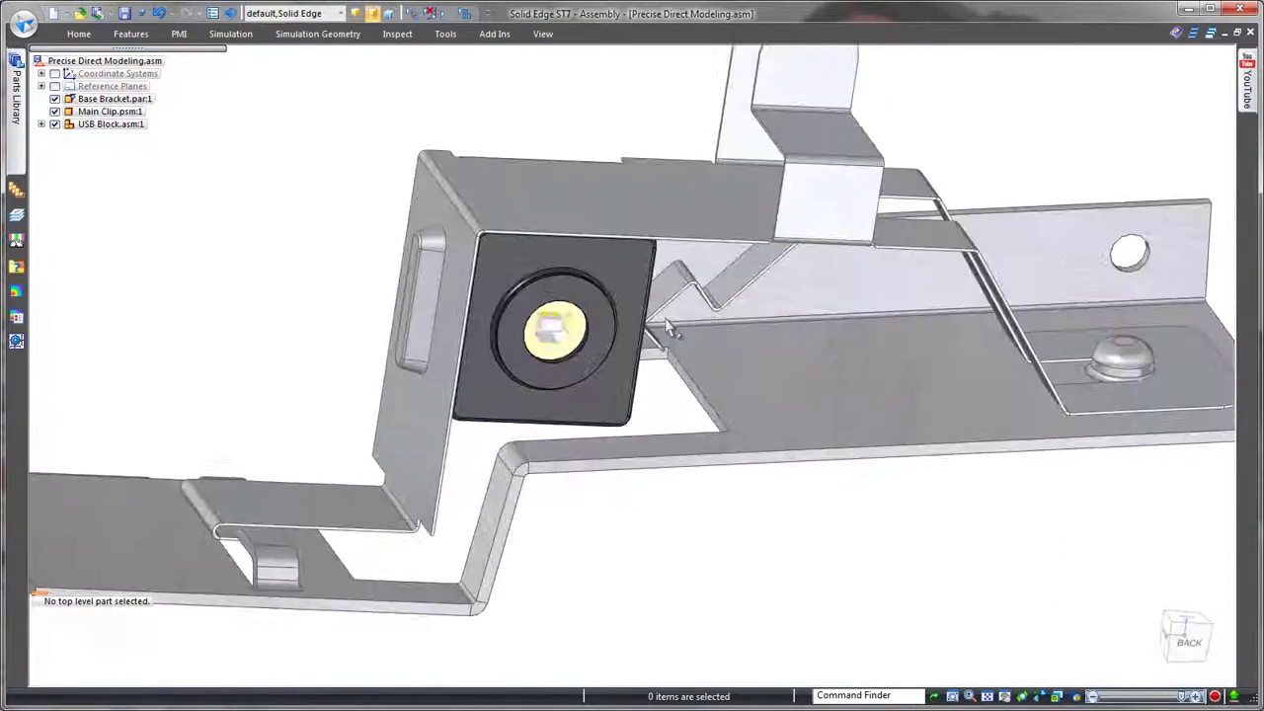
{"action": "left_click", "coordinate": [669, 329]}
{"action": "middle_click_drag", "start_coordinate": [657, 326], "coordinate": [283, 210]}
{"action": "left_click", "coordinate": [78, 34]}
{"action": "left_click", "coordinate": [766, 71]}
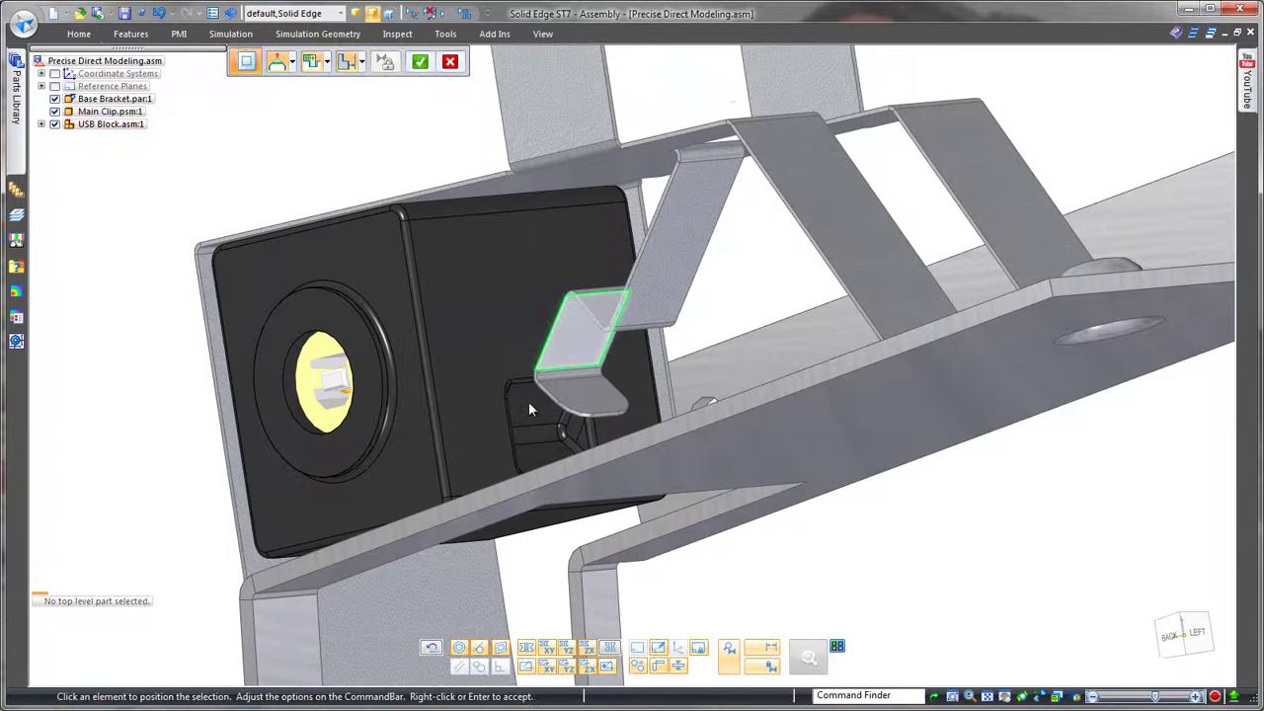
{"action": "left_click", "coordinate": [181, 451]}
{"action": "key", "text": "Escape"}
{"action": "key", "text": "Escape"}
Step: Move the hook's two selected end faces to the lower corner of the recess in the USB block's side
{"action": "middle_click_drag", "start_coordinate": [194, 443], "coordinate": [494, 557]}
{"action": "left_click", "coordinate": [520, 635]}
{"action": "left_click", "coordinate": [559, 570], "text": "ctrl"}
{"action": "scroll", "coordinate": [491, 556], "scroll_direction": "up", "scroll_amount": 5}
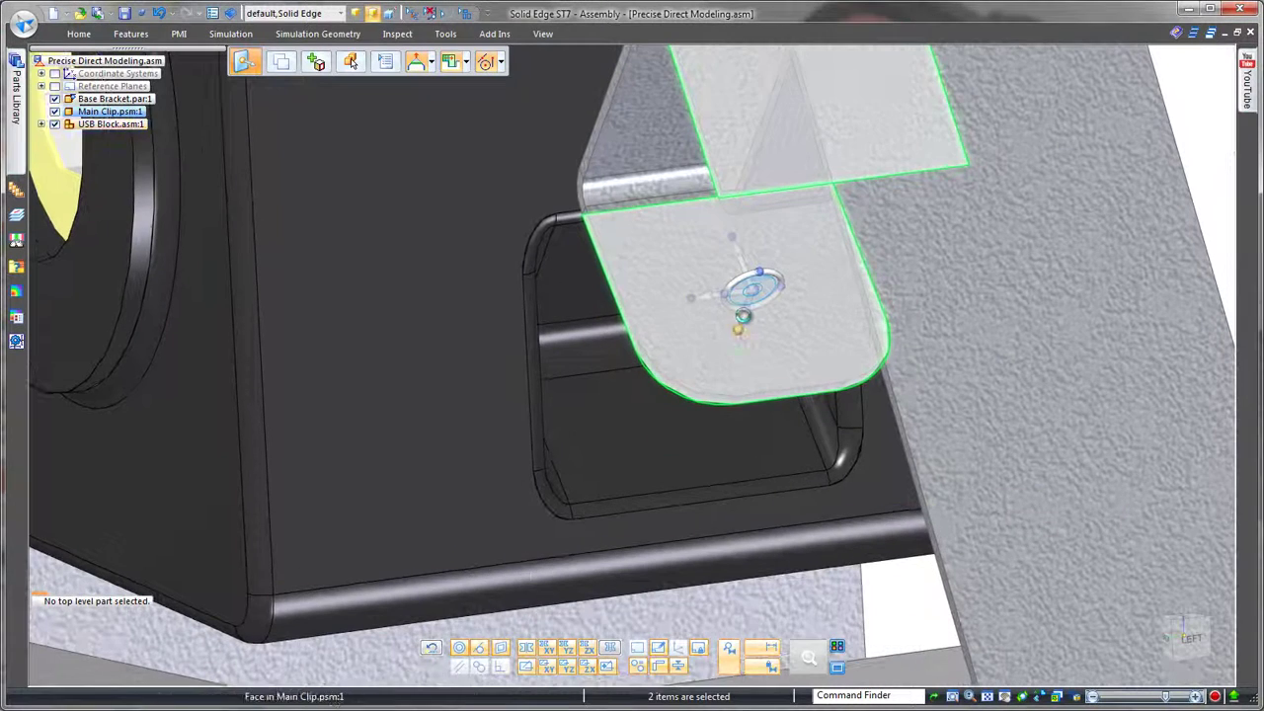
{"action": "left_click", "coordinate": [740, 311]}
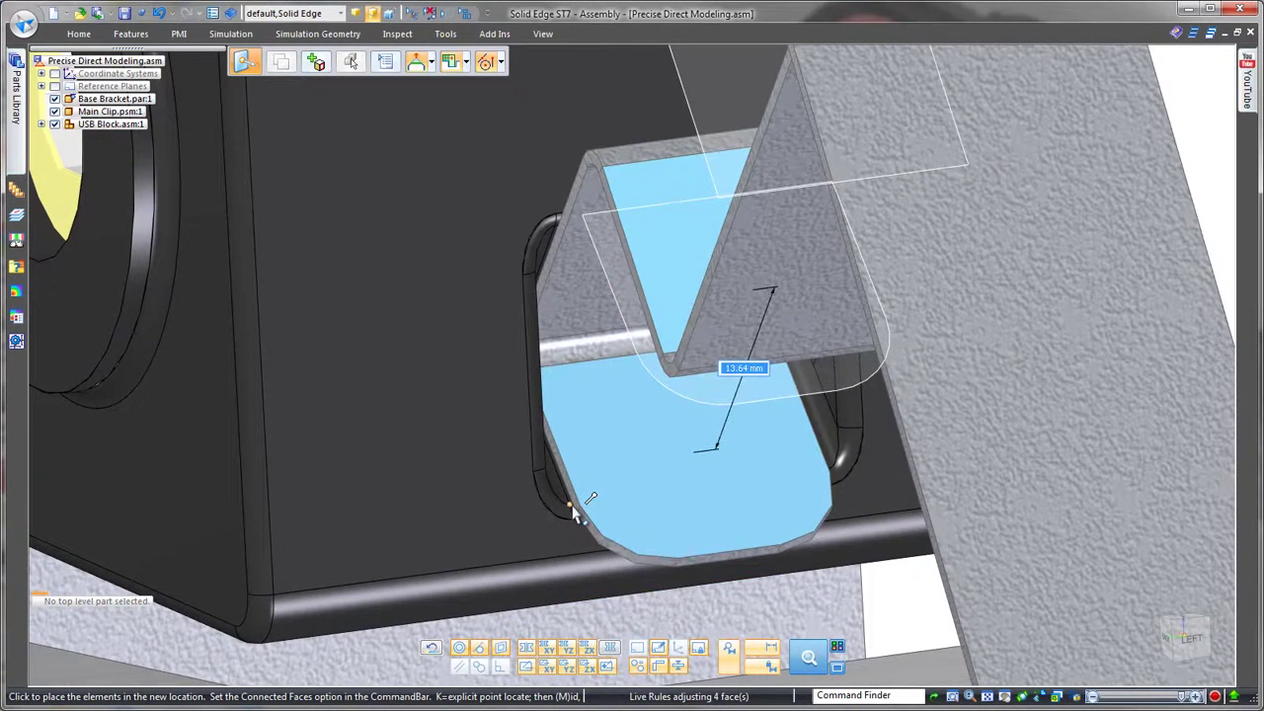
{"action": "left_click", "coordinate": [573, 507]}
{"action": "key", "text": "Escape"}
{"action": "middle_click", "coordinate": [573, 508]}
{"action": "middle_click", "coordinate": [573, 508]}
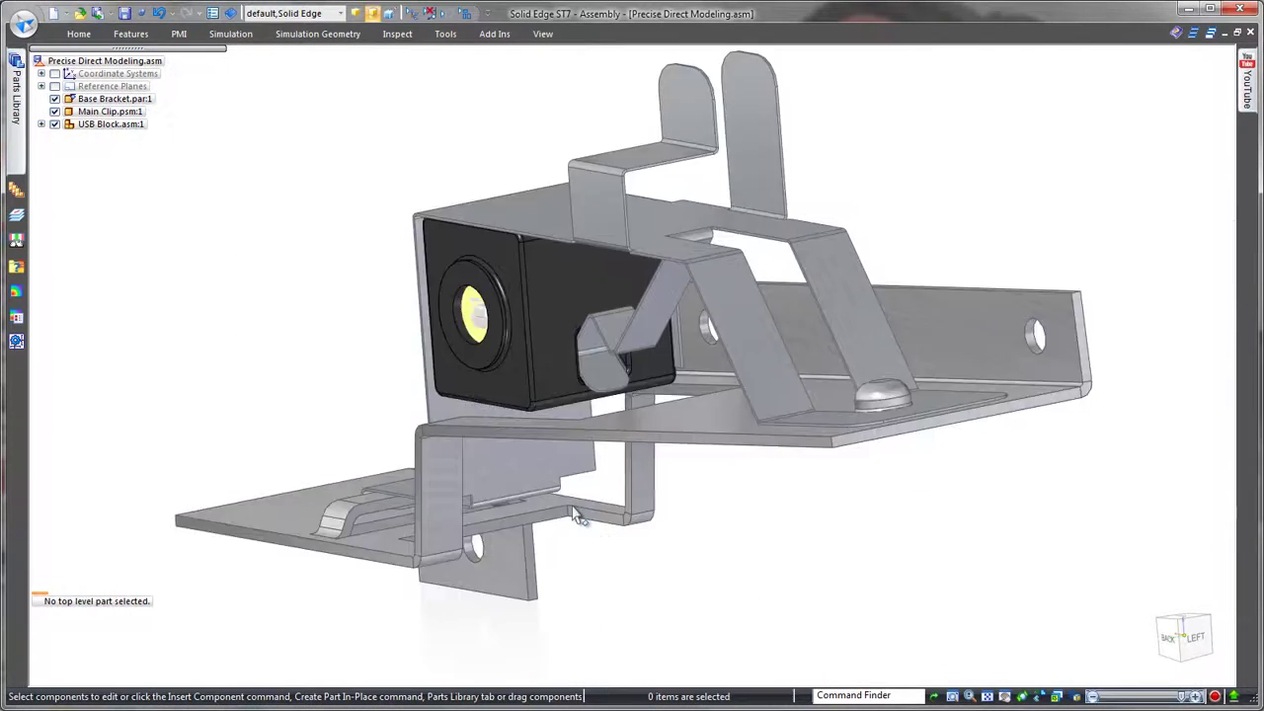
Step: Insert the In-Line Fuse from the Parts Library into the assembly
{"action": "left_click", "coordinate": [15, 123]}
{"action": "left_click", "coordinate": [67, 114]}
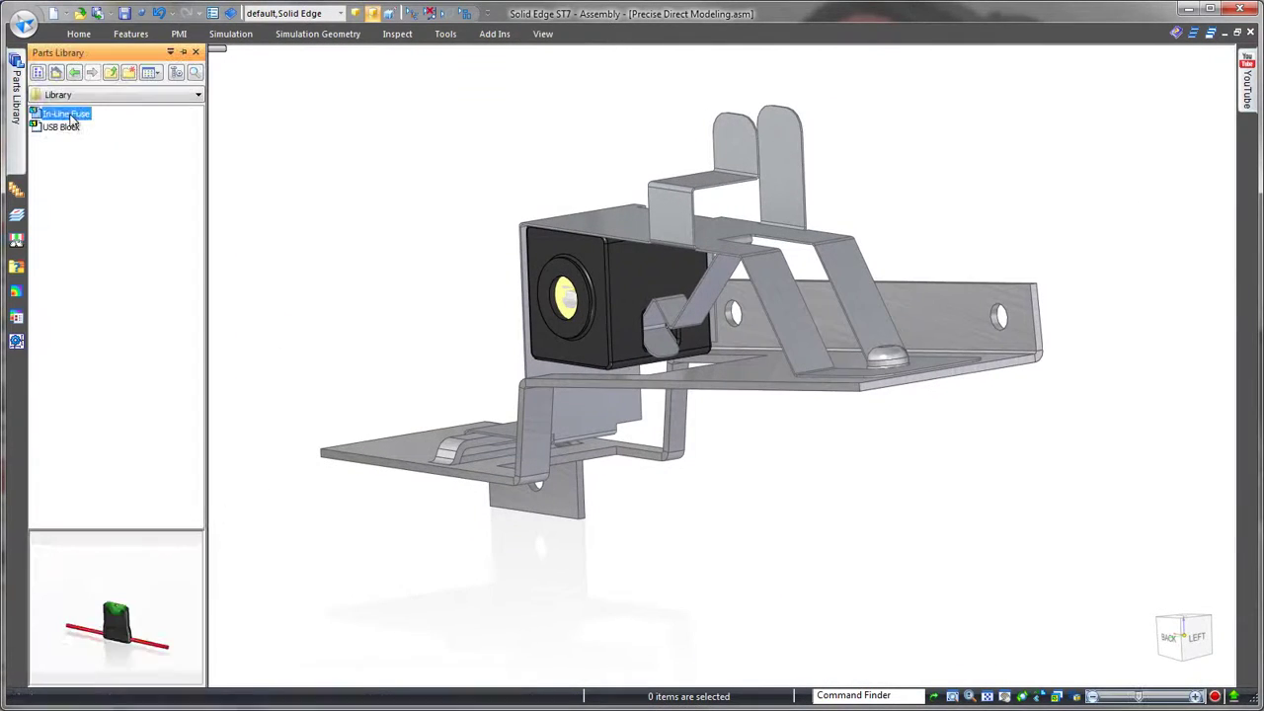
{"action": "middle_click_drag", "start_coordinate": [440, 276], "coordinate": [583, 256]}
Step: Mate the fuse against the main clip's top face and the tall rounded upright tab
{"action": "left_click", "coordinate": [474, 166]}
{"action": "left_click", "coordinate": [737, 266]}
{"action": "middle_click_drag", "start_coordinate": [737, 267], "coordinate": [592, 232]}
{"action": "left_click", "coordinate": [517, 188]}
{"action": "middle_click_drag", "start_coordinate": [517, 187], "coordinate": [785, 216]}
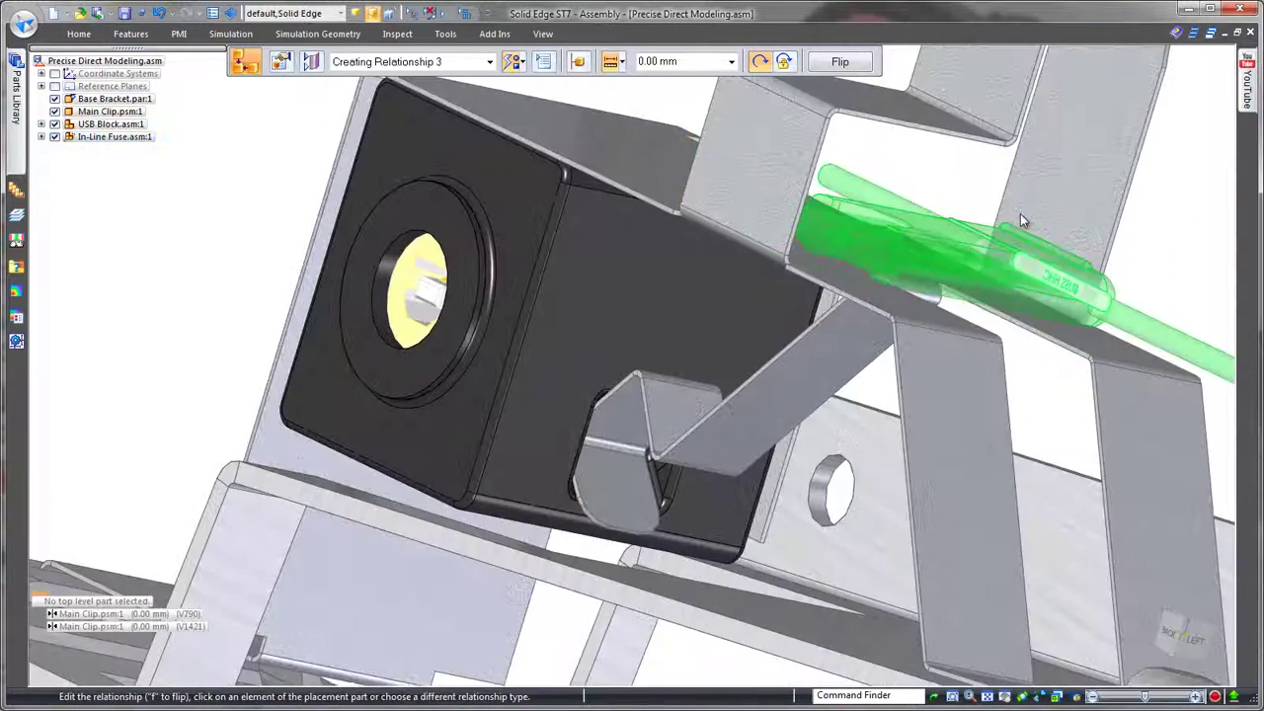
{"action": "left_click", "coordinate": [1021, 213]}
{"action": "middle_click_drag", "start_coordinate": [1021, 213], "coordinate": [1006, 218]}
Step: Slide the in-line fuse along the clip with Drag Component to adjust its position under the bridge flange
{"action": "left_click", "coordinate": [602, 87]}
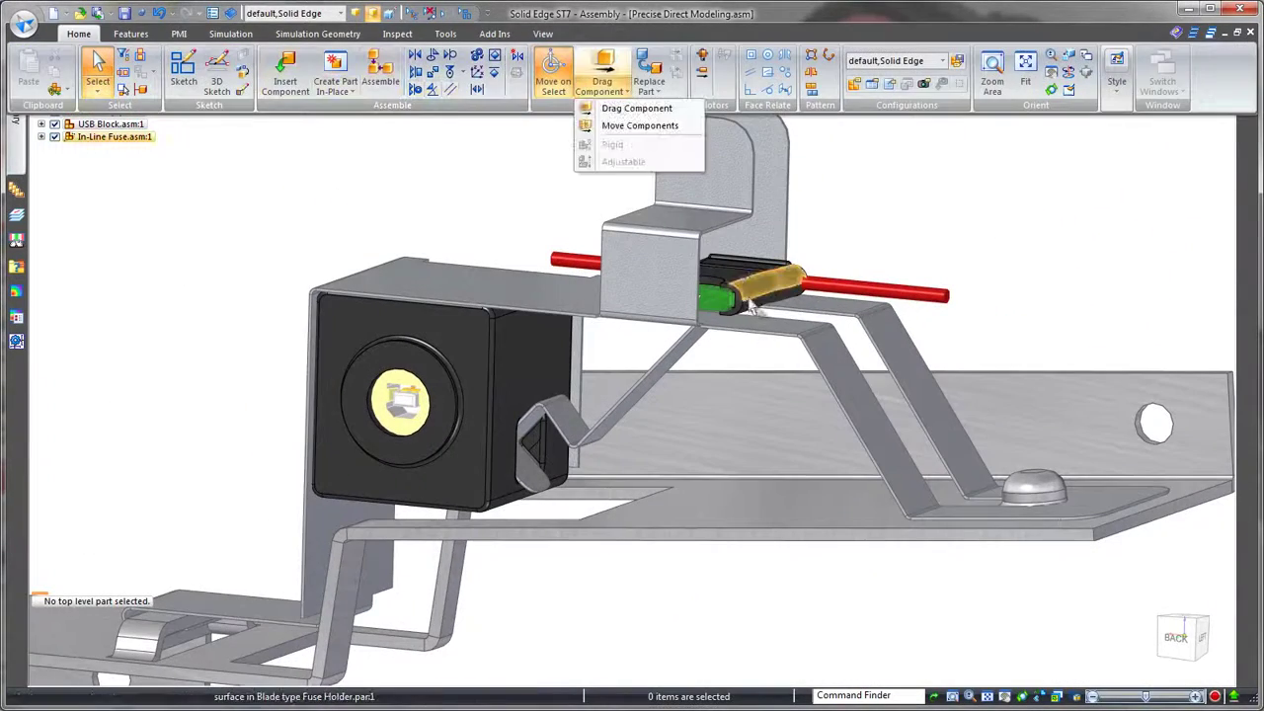
{"action": "left_click", "coordinate": [628, 112]}
{"action": "left_click_drag", "start_coordinate": [746, 288], "coordinate": [724, 267]}
{"action": "key", "text": "Escape"}
Step: Move the bridge's short rounded tab toward the opposite tall tab, referencing its edge and keeping a 3 mm offset
{"action": "middle_click_drag", "start_coordinate": [876, 211], "coordinate": [822, 202]}
{"action": "scroll", "coordinate": [815, 203], "scroll_direction": "up", "scroll_amount": 4}
{"action": "left_click", "coordinate": [678, 328]}
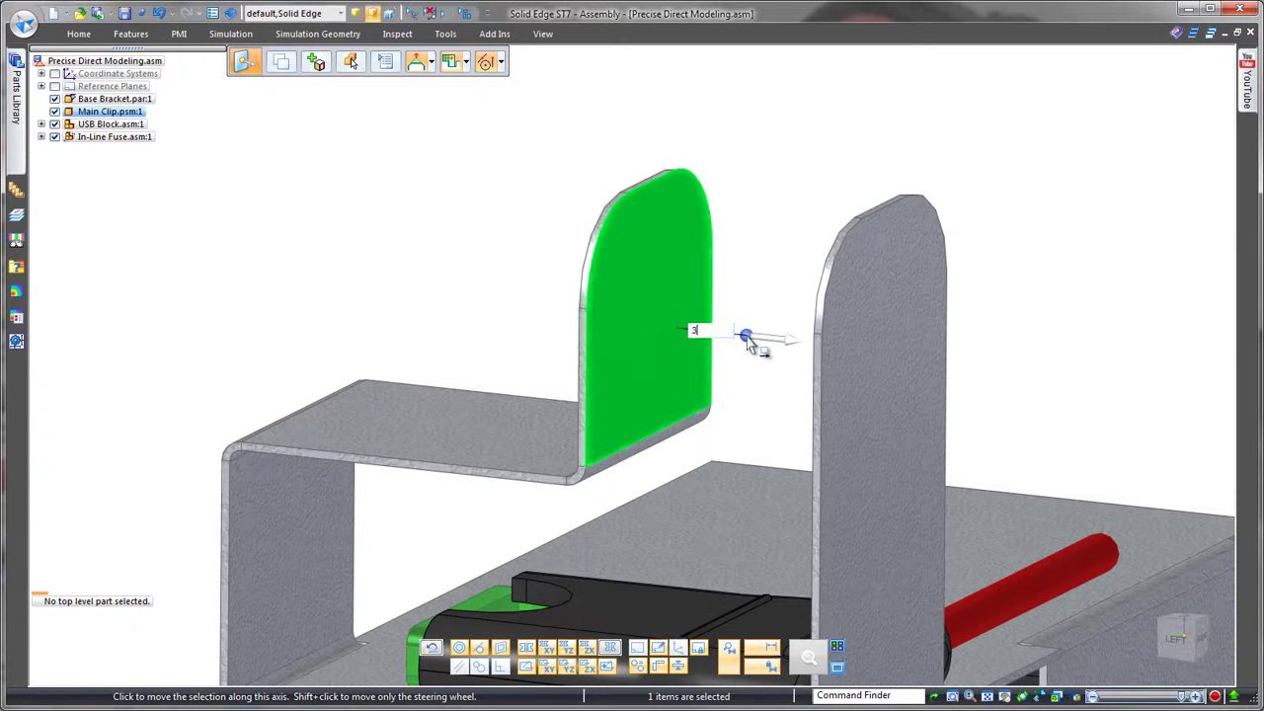
{"action": "left_click", "coordinate": [750, 337]}
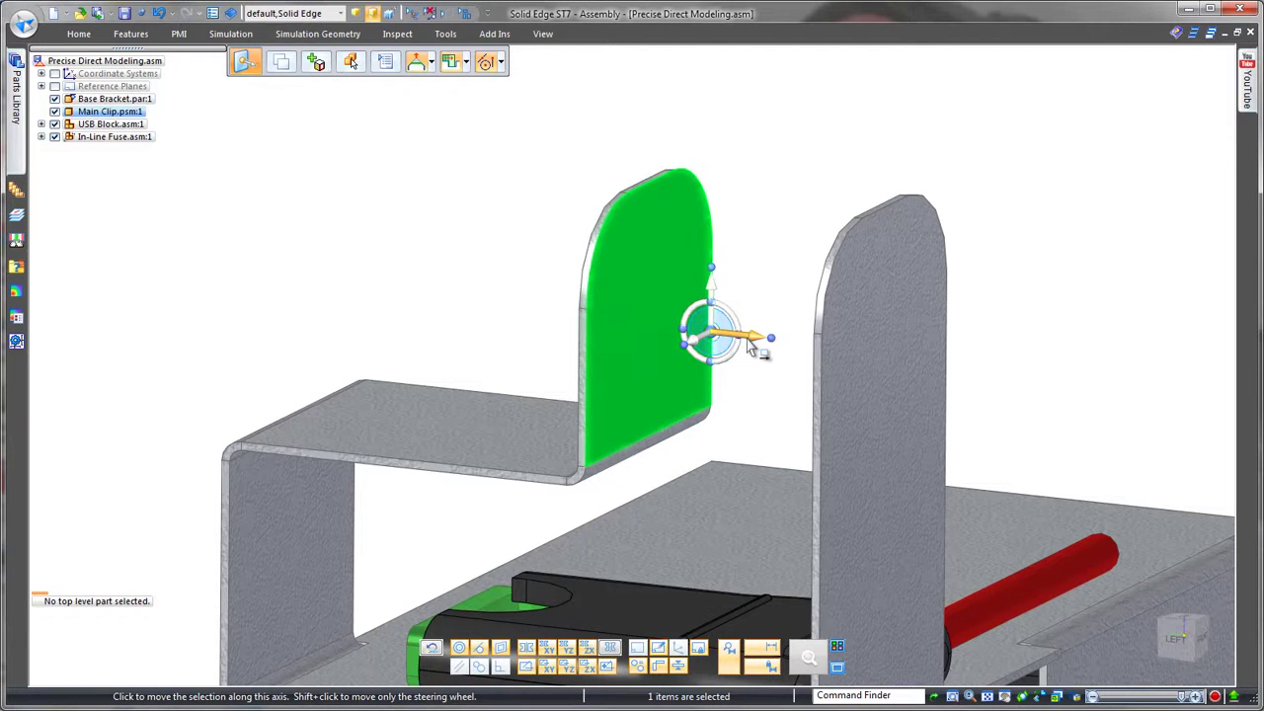
{"action": "left_click", "coordinate": [751, 346]}
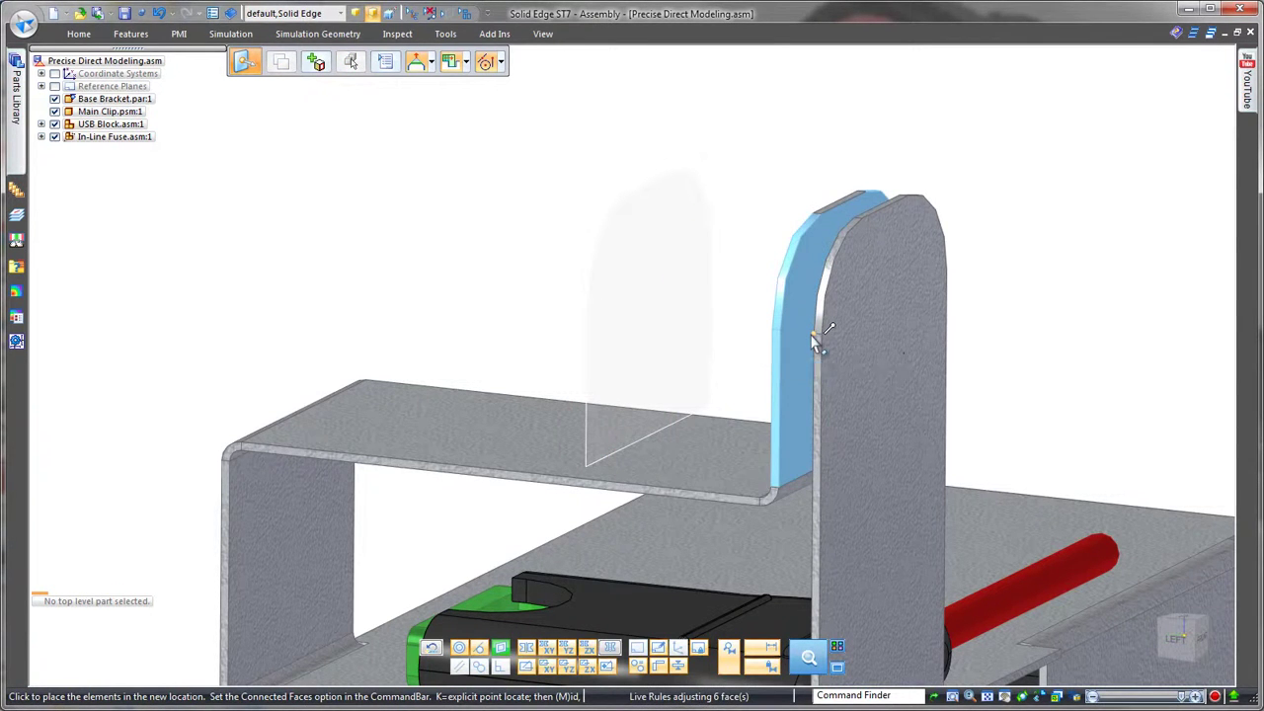
{"action": "left_click", "coordinate": [812, 334]}
Step: Move the bridge's vertical flange inward to the green end face of the fuse
{"action": "left_click", "coordinate": [703, 294]}
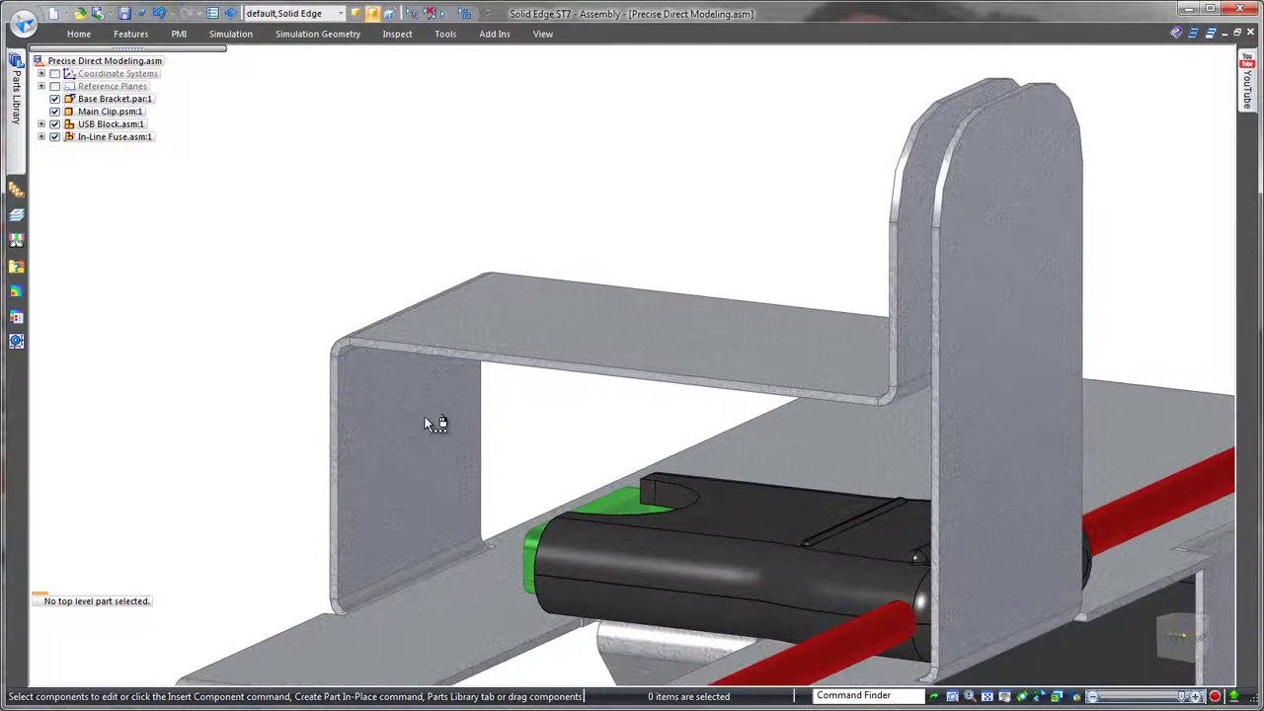
{"action": "left_click", "coordinate": [425, 420]}
{"action": "left_click", "coordinate": [441, 421]}
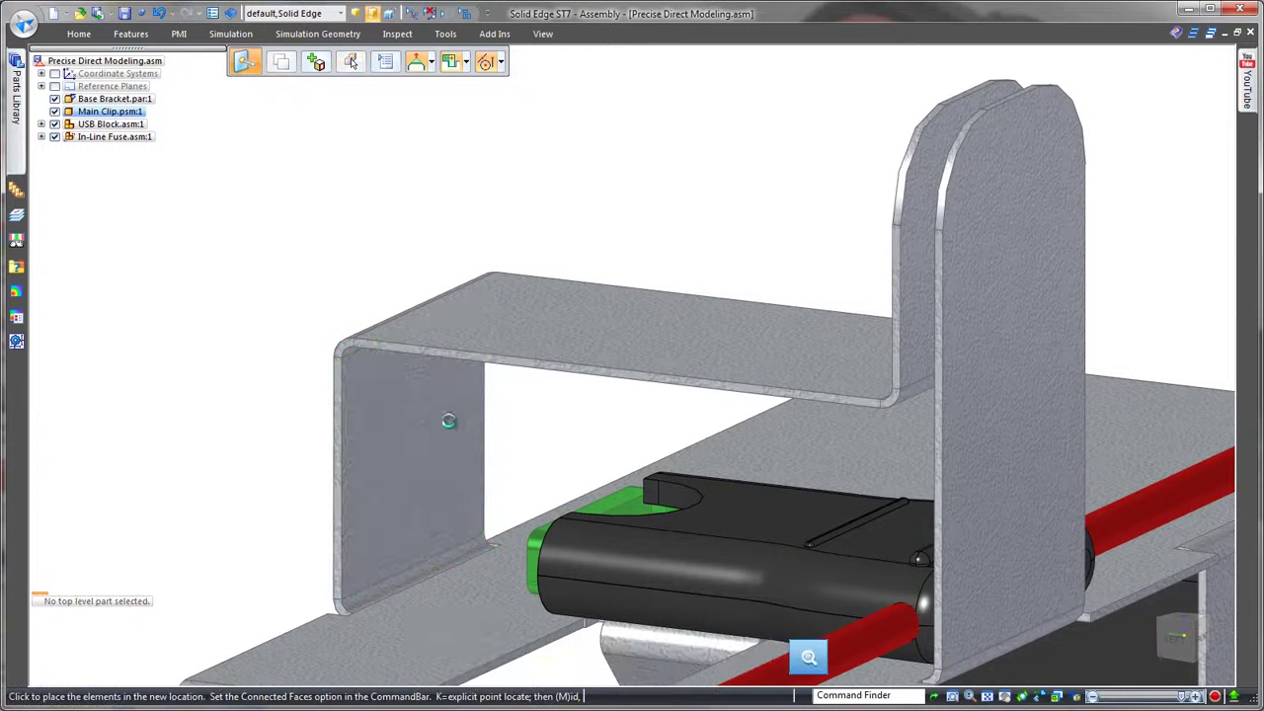
{"action": "left_click", "coordinate": [533, 543]}
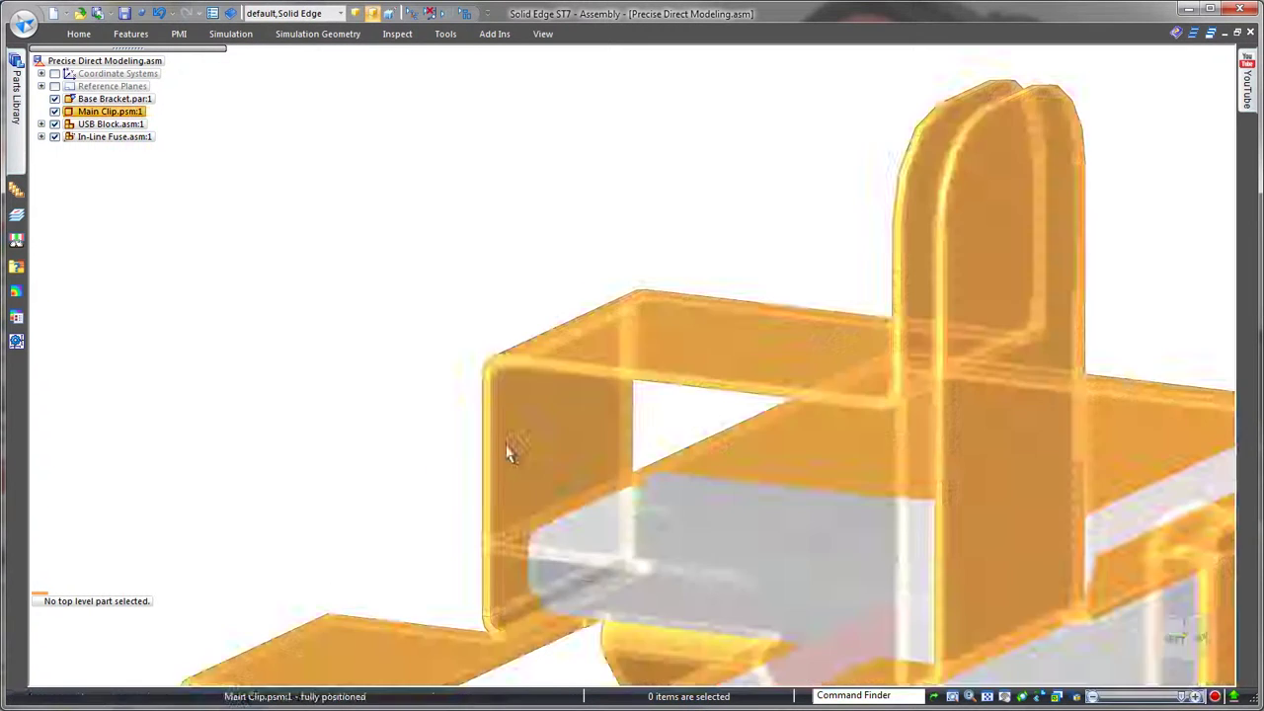
Step: Open the main clip for in-place editing and switch to the left view of the bridge over the fuse
{"action": "left_click", "coordinate": [508, 450]}
{"action": "left_click", "coordinate": [588, 513]}
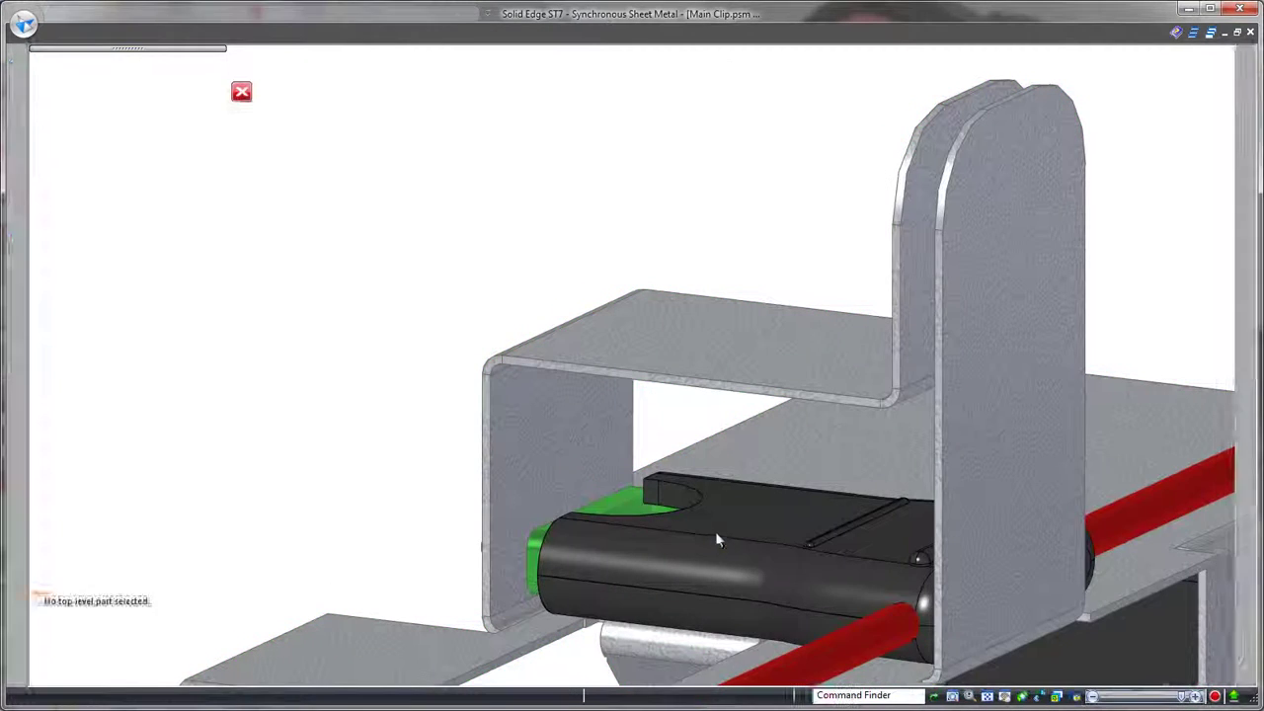
{"action": "left_click", "coordinate": [1196, 645]}
{"action": "scroll", "coordinate": [642, 229], "scroll_direction": "up", "scroll_amount": 3}
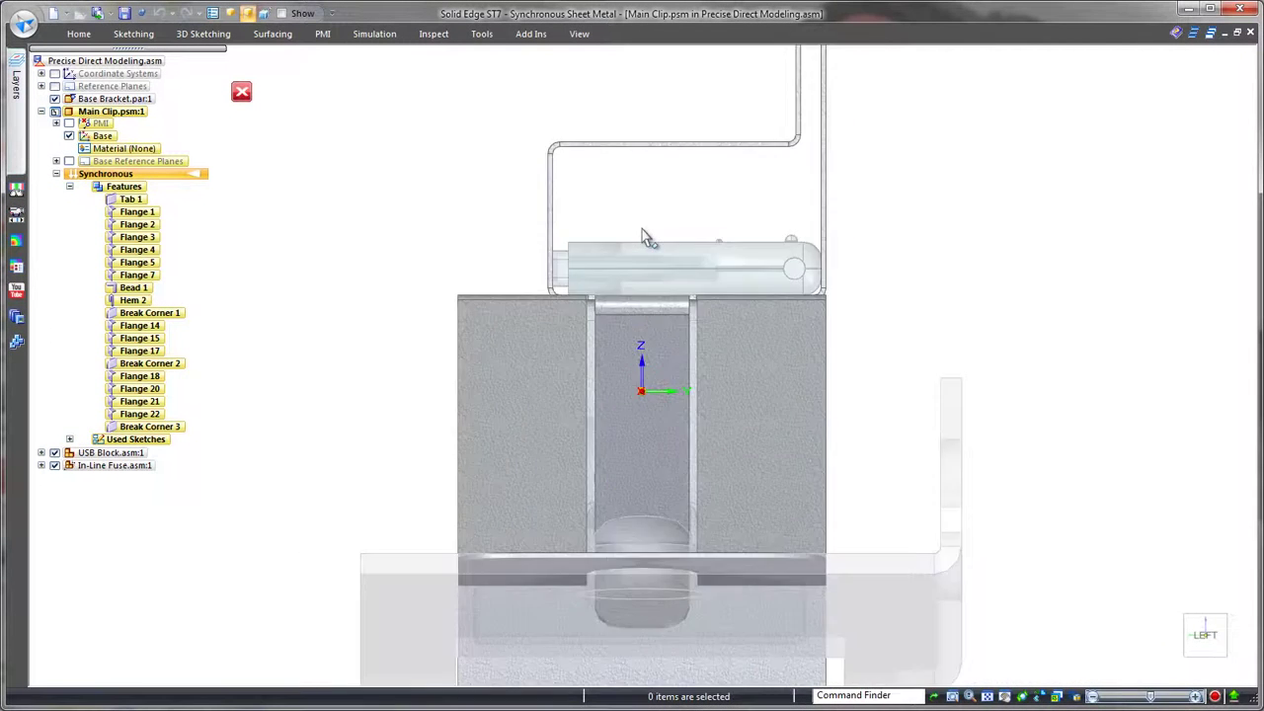
{"action": "scroll", "coordinate": [658, 227], "scroll_direction": "up", "scroll_amount": 3}
Step: Add a Smart Dimension for the bridge's outer height along its vertical flange
{"action": "right_click", "coordinate": [676, 296]}
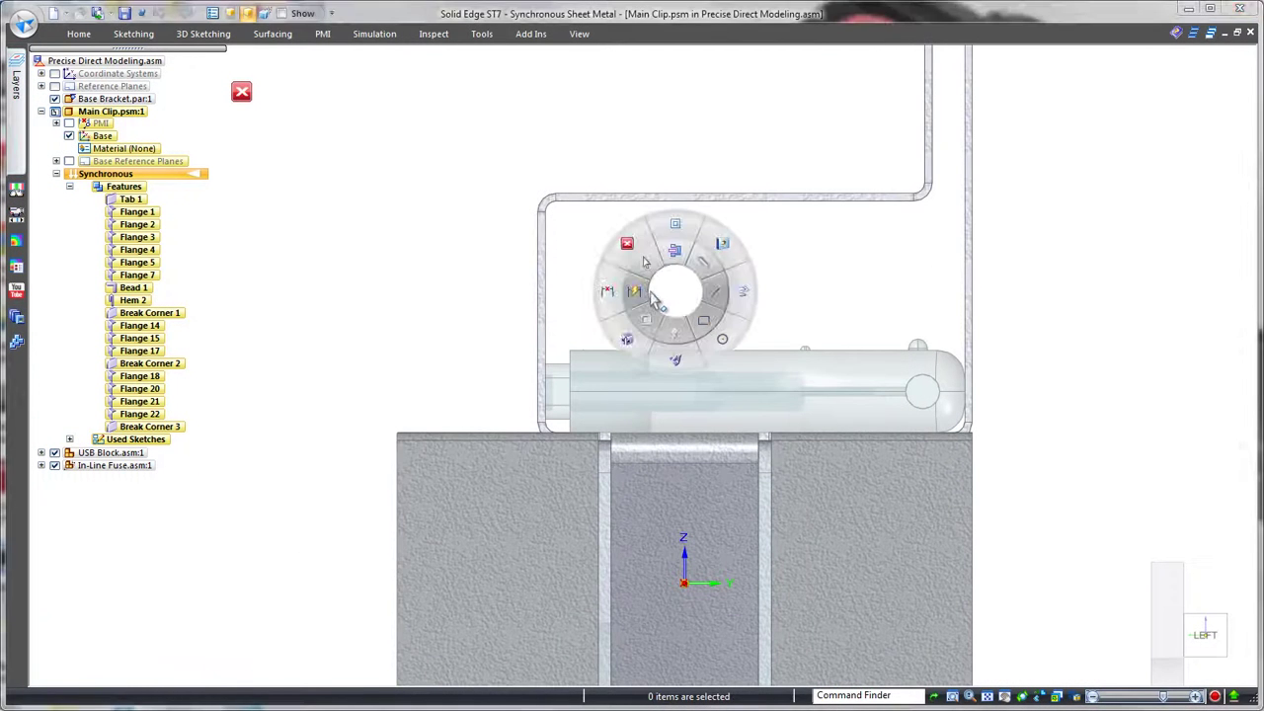
{"action": "left_click", "coordinate": [637, 290]}
{"action": "left_click", "coordinate": [537, 286]}
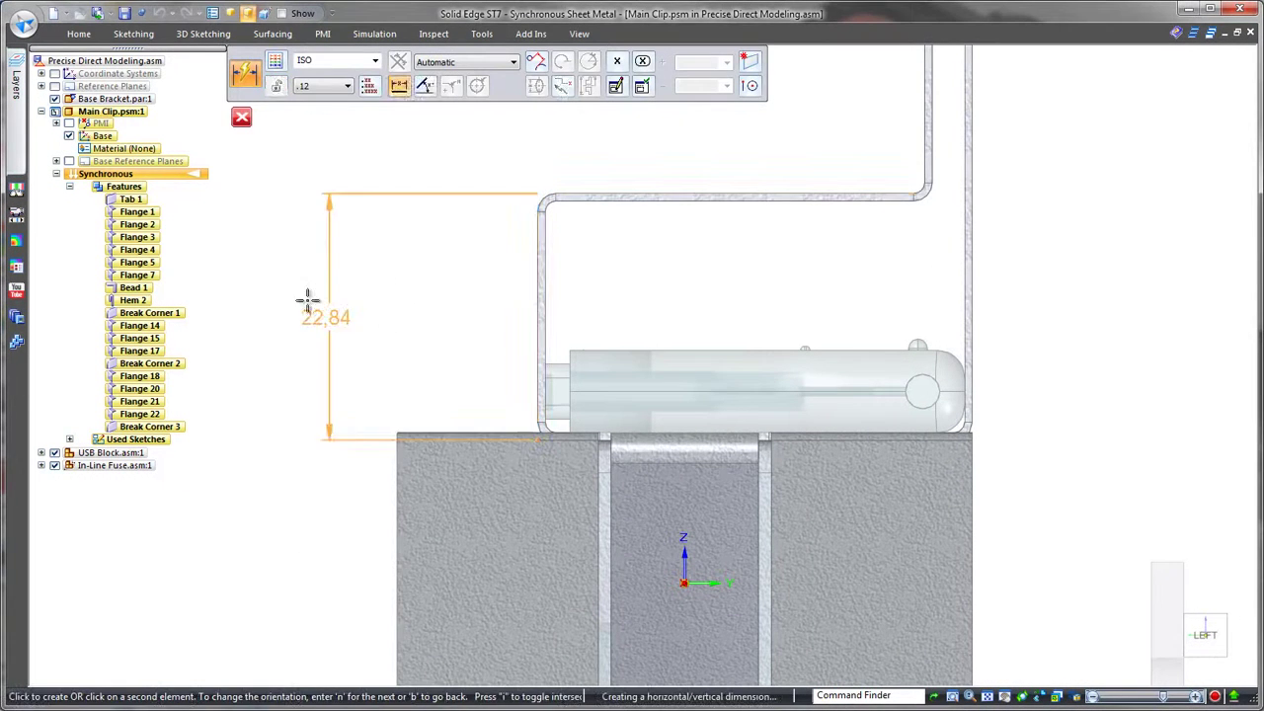
{"action": "left_click", "coordinate": [307, 299]}
{"action": "key", "text": "Return"}
Step: Dimension the bridge's inner height above the clip's top face and set it to 9 mm
{"action": "left_click", "coordinate": [511, 302]}
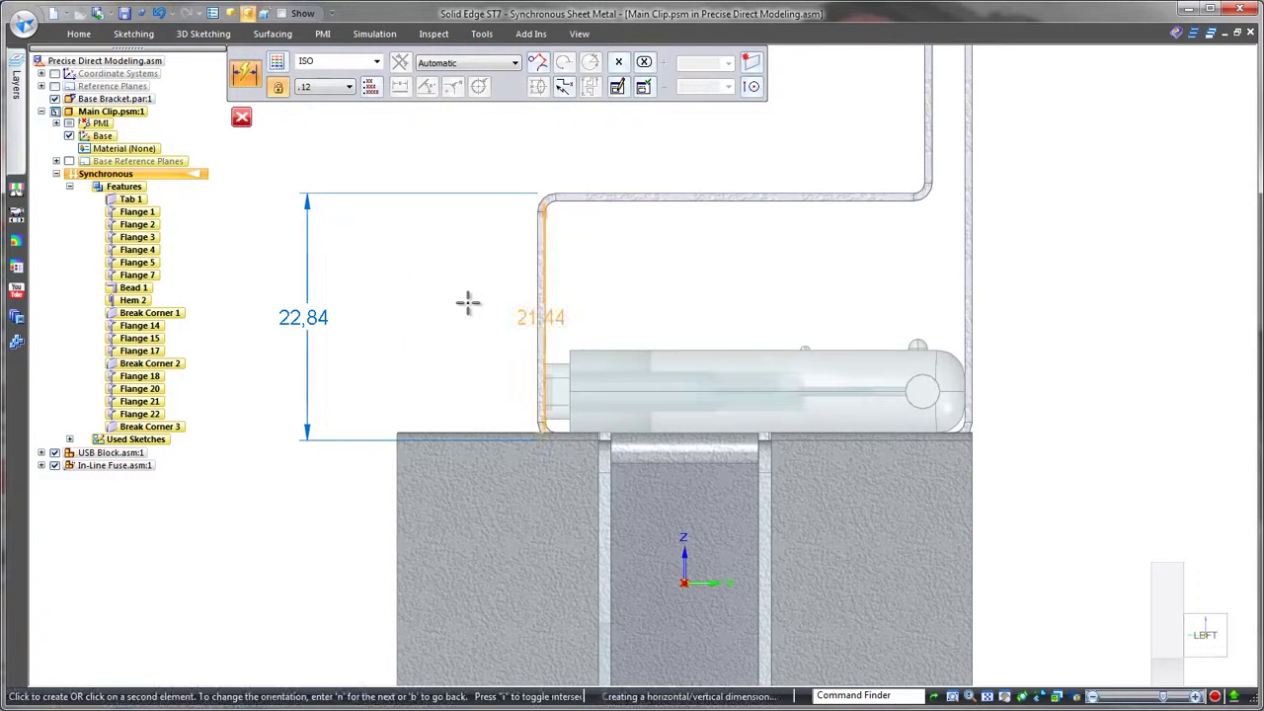
{"action": "left_click", "coordinate": [404, 312]}
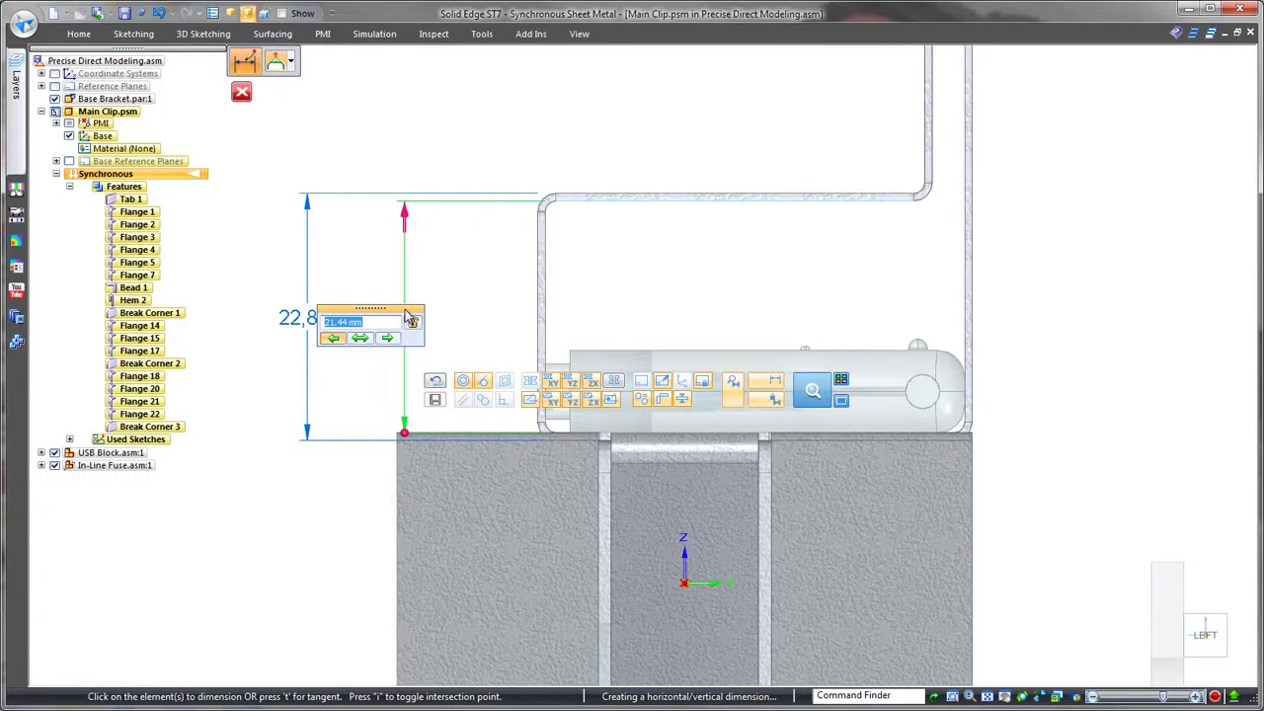
{"action": "key", "text": "Return"}
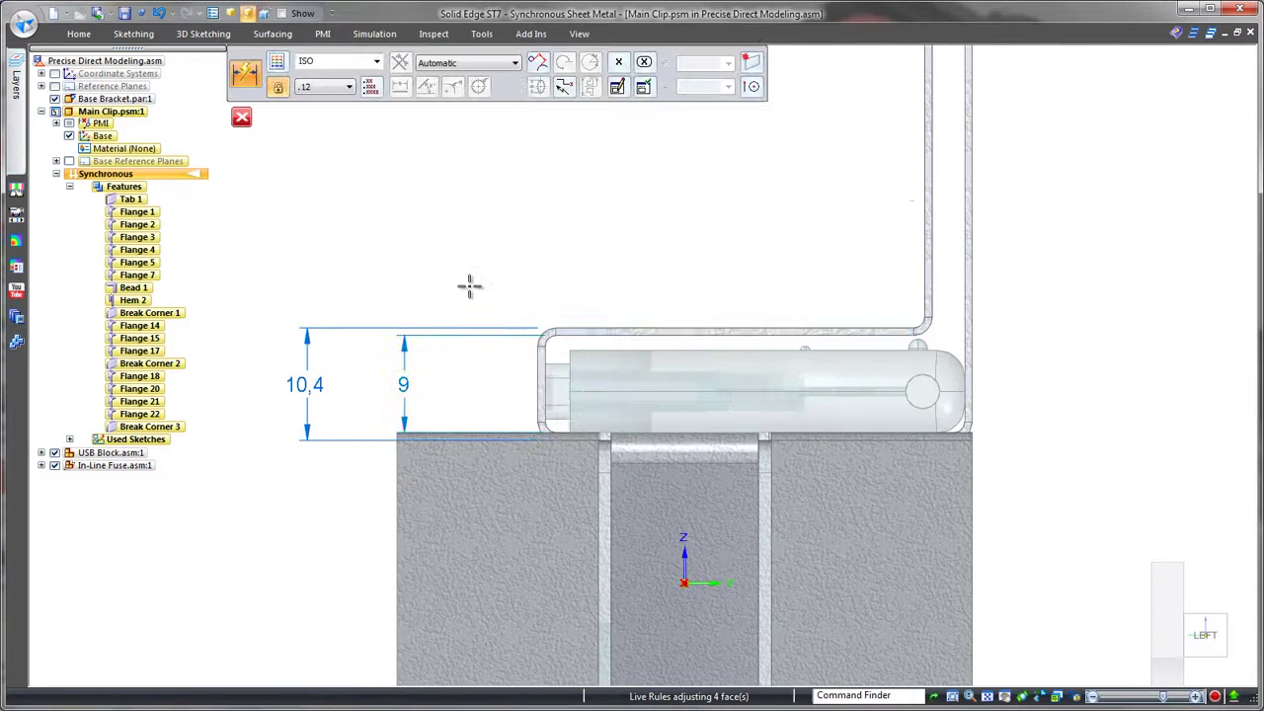
Step: Set the bridge's outer height to 10 mm and close the in-place editing of the main clip to return to the assembly
{"action": "left_click", "coordinate": [321, 384]}
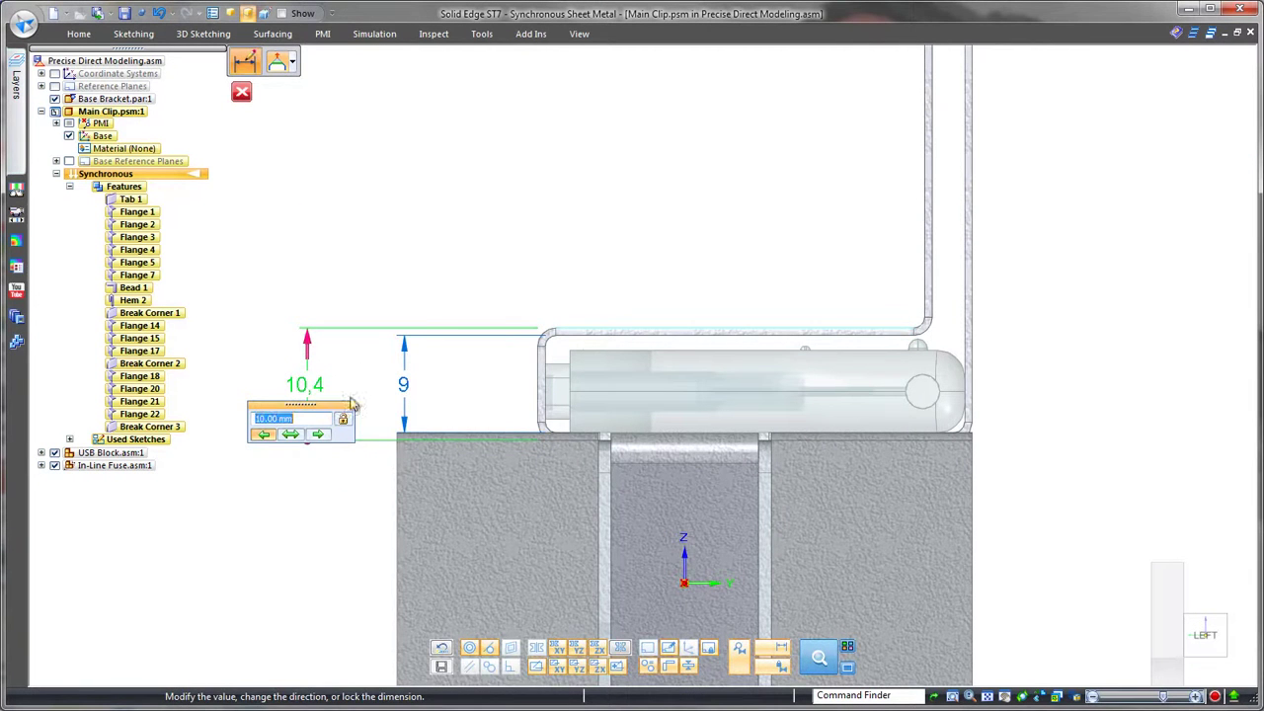
{"action": "key", "text": "Return"}
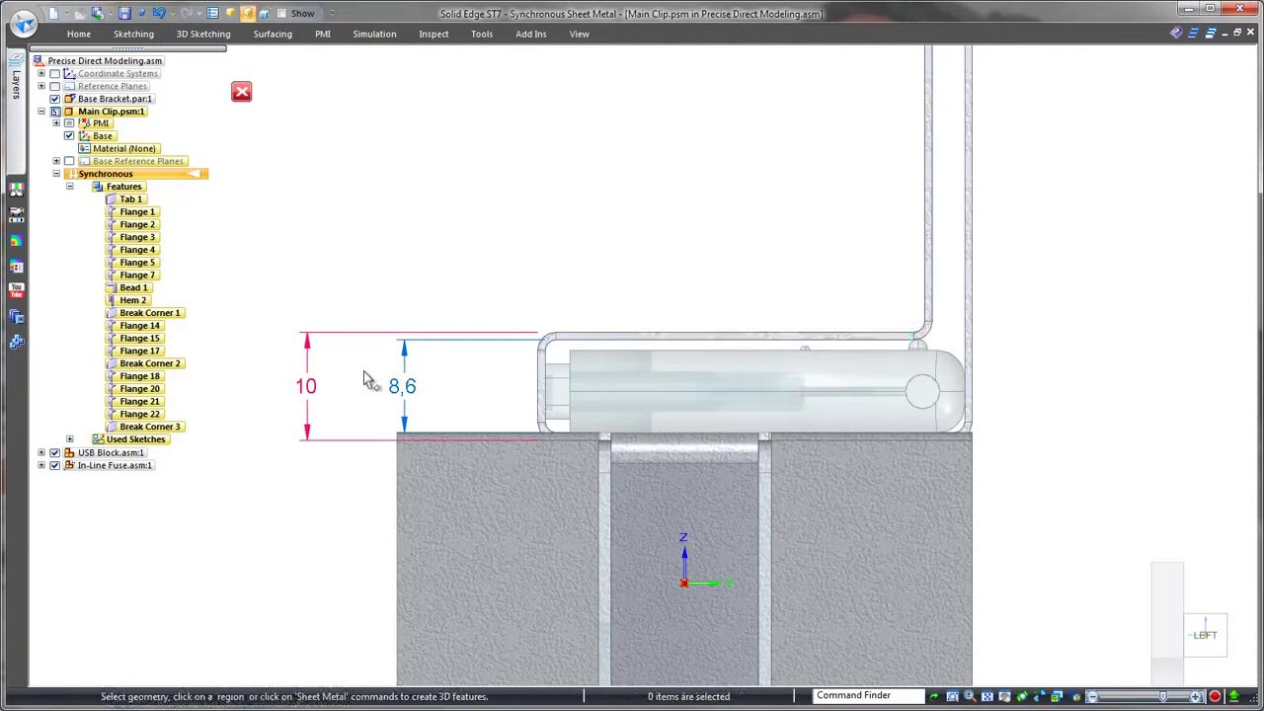
{"action": "left_click", "coordinate": [242, 92]}
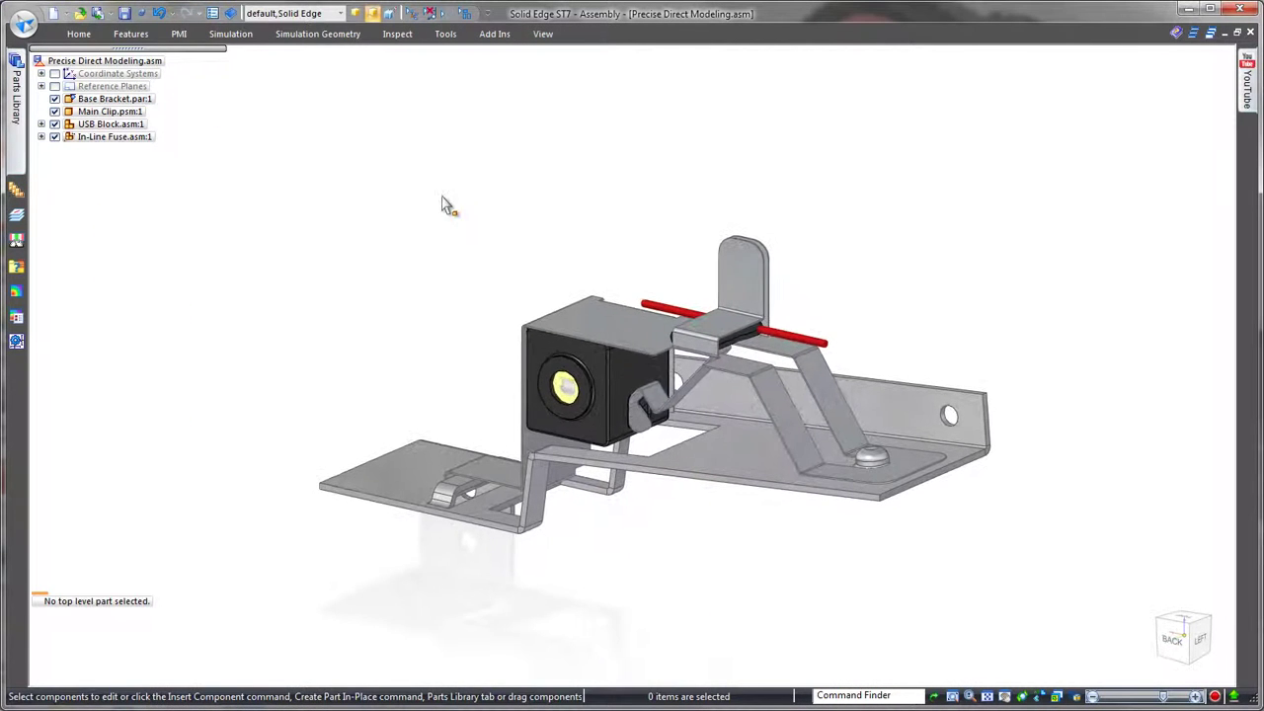
Step: Create a new draft drawing of the active assembly
{"action": "left_click", "coordinate": [66, 13]}
{"action": "left_click", "coordinate": [73, 99]}
{"action": "left_click", "coordinate": [601, 425]}
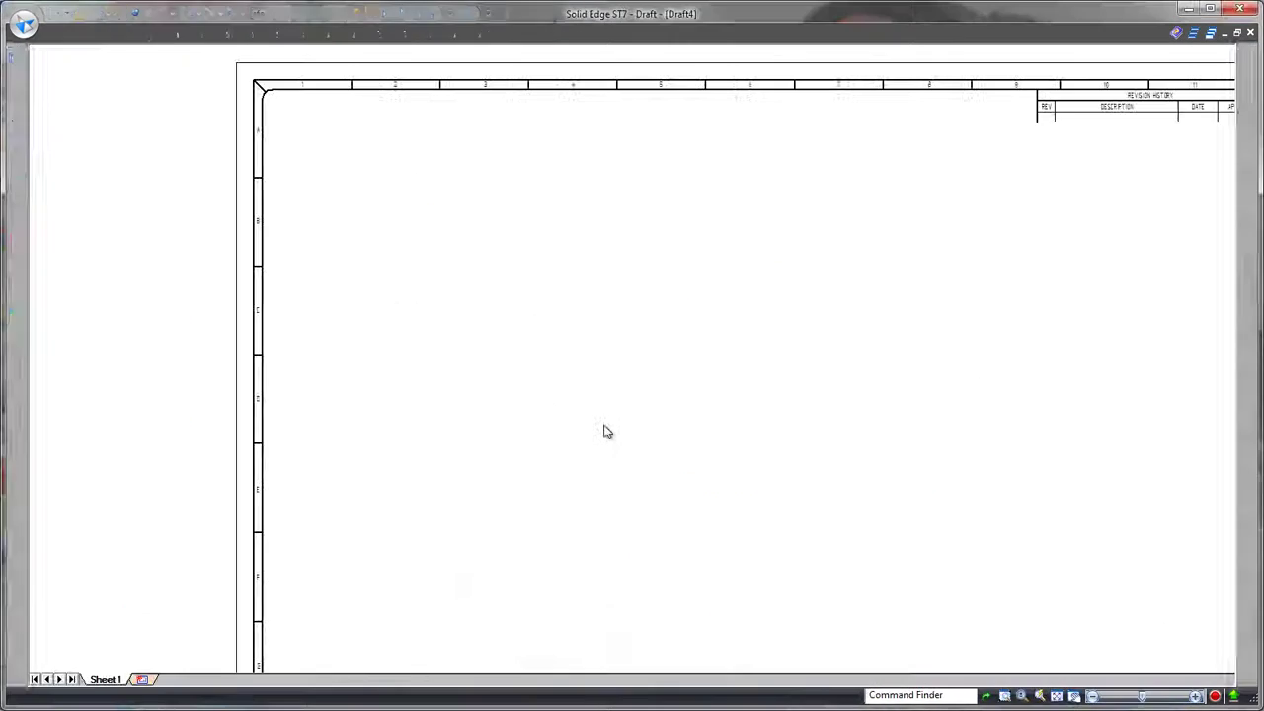
Step: Define a custom rotated orientation of the assembly as the user-defined primary view, without additional layout views
{"action": "left_click", "coordinate": [649, 62]}
{"action": "left_click", "coordinate": [702, 245]}
{"action": "mouse_move", "coordinate": [875, 441]}
{"action": "left_mouse_down"}
{"action": "mouse_move", "coordinate": [440, 381]}
{"action": "mouse_move", "coordinate": [353, 351]}
{"action": "left_mouse_up"}
{"action": "left_click", "coordinate": [989, 200]}
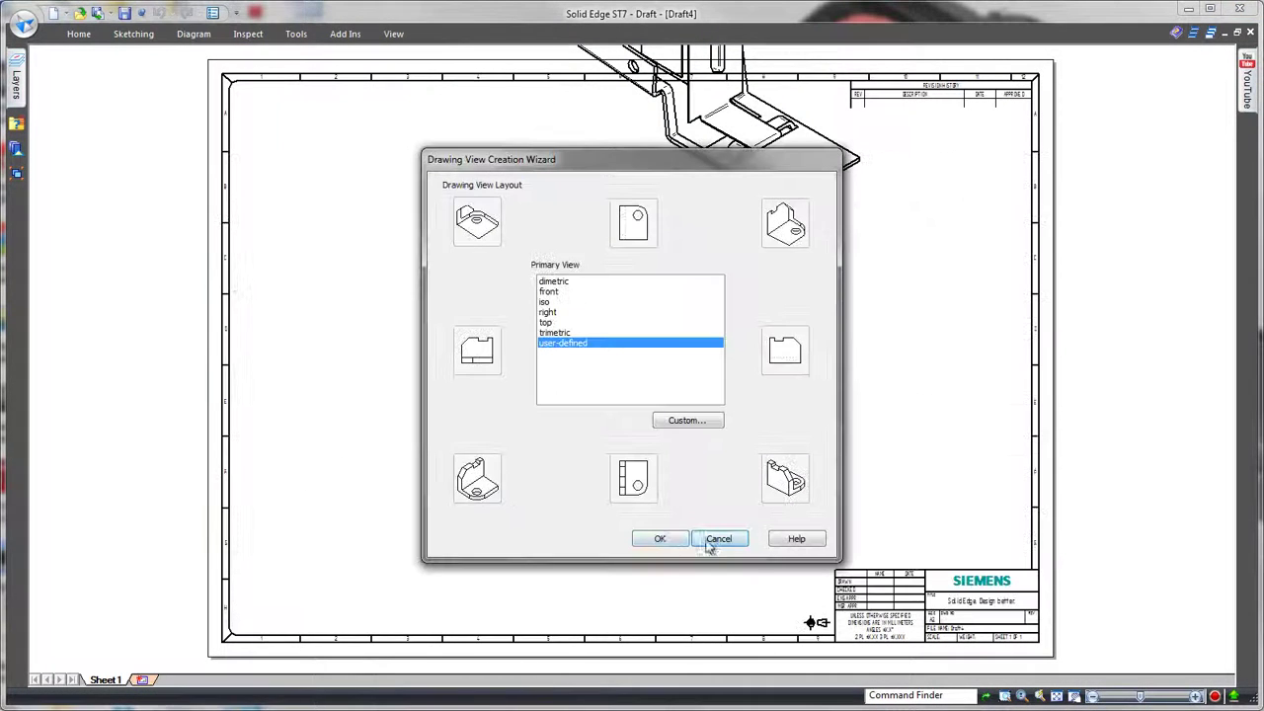
{"action": "left_click", "coordinate": [666, 540]}
Step: Turn on shading, reduce the view scale and place the pictorial assembly view in the sheet's upper-right area
{"action": "left_click", "coordinate": [1017, 61]}
{"action": "left_click", "coordinate": [1044, 133]}
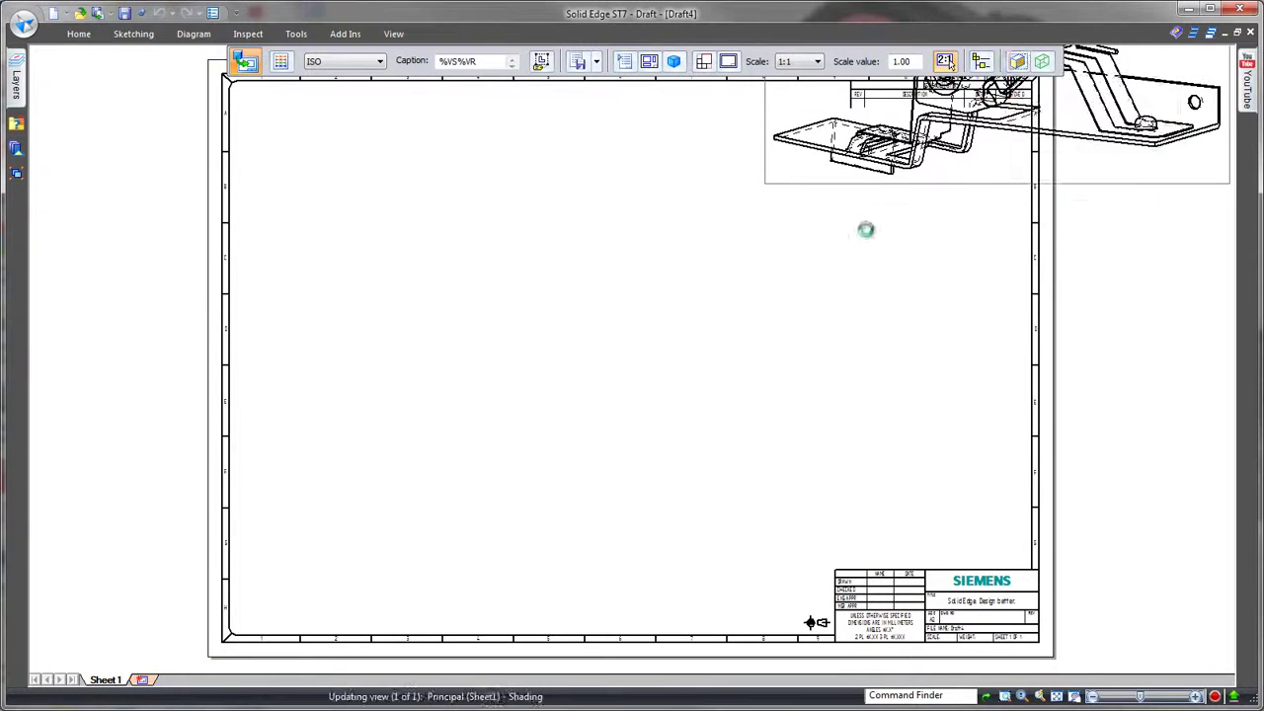
{"action": "left_click", "coordinate": [818, 61]}
{"action": "left_click", "coordinate": [790, 138]}
{"action": "left_click", "coordinate": [877, 184]}
{"action": "key", "text": "Escape"}
Step: Create a main clip view at 1:1 scale in the sheet's lower-left area, with projected views to its right and above
{"action": "left_click", "coordinate": [81, 35]}
{"action": "left_click", "coordinate": [152, 79]}
{"action": "left_click", "coordinate": [514, 280]}
{"action": "left_click", "coordinate": [632, 590]}
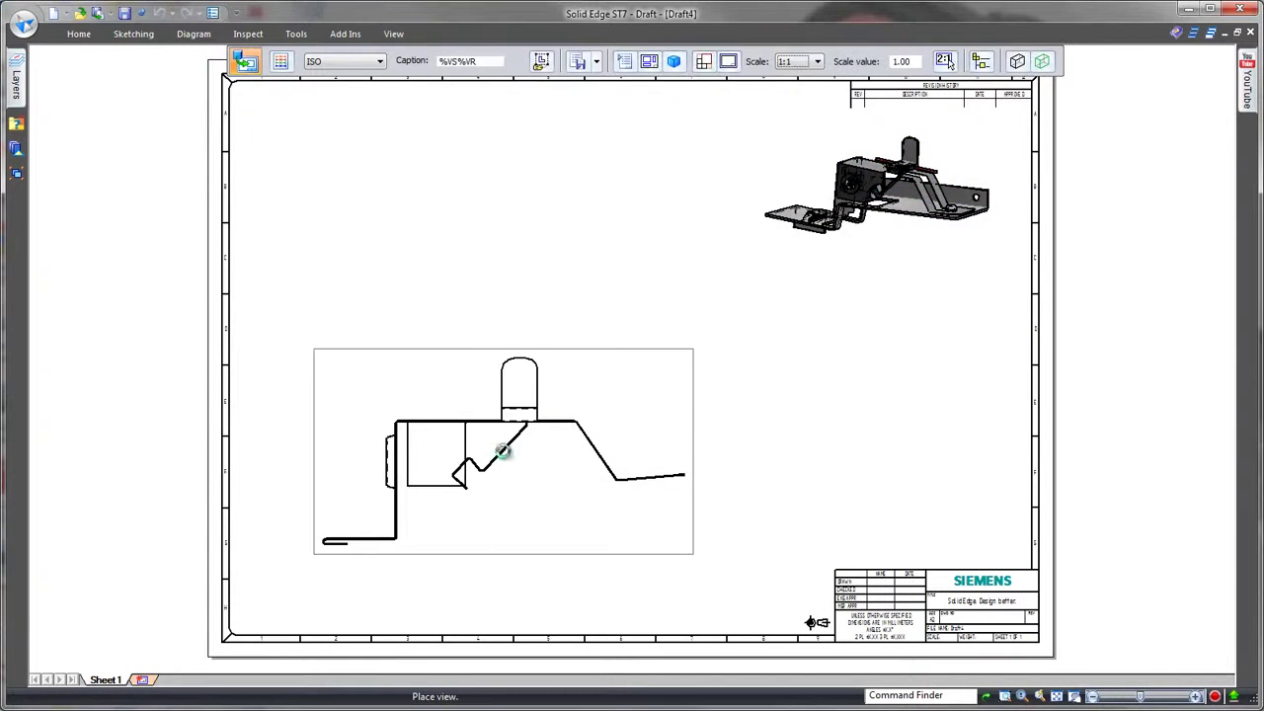
{"action": "left_click", "coordinate": [504, 450]}
{"action": "left_click", "coordinate": [830, 450]}
{"action": "left_click", "coordinate": [518, 224]}
{"action": "key", "text": "Escape"}
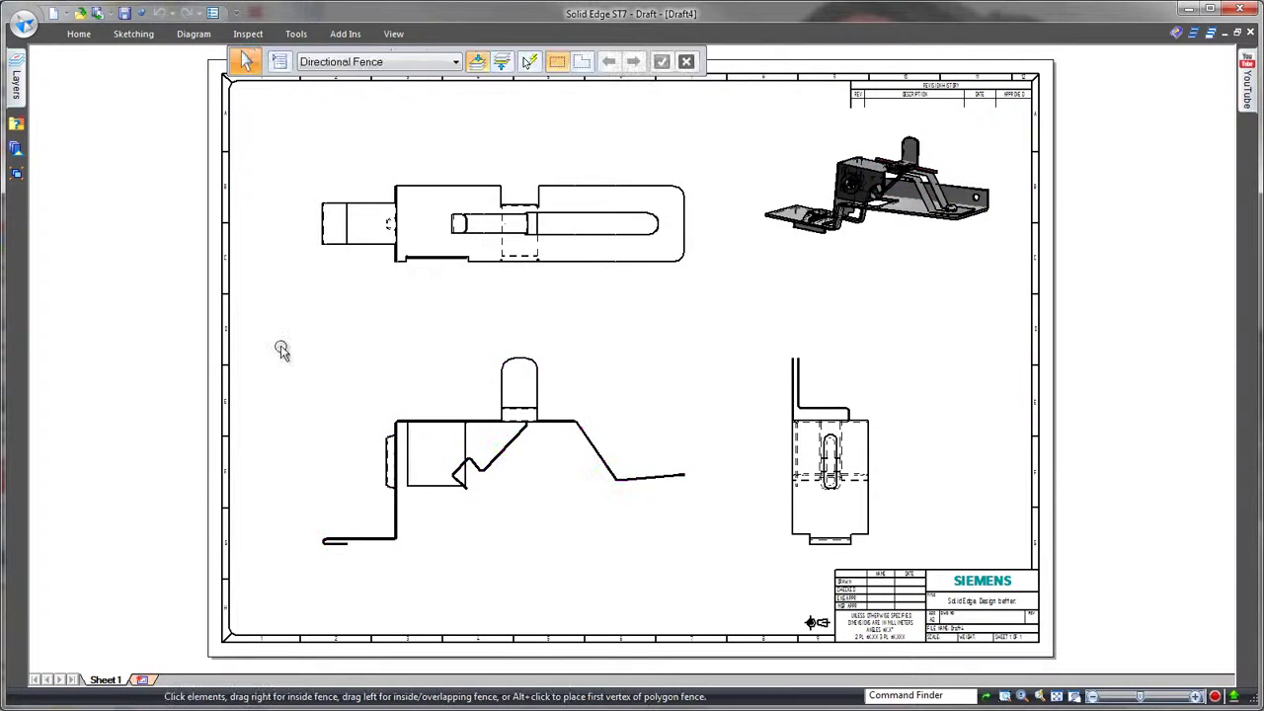
Step: Retrieve the model dimensions into the main clip's front view and adjust the placement of a dimension below it
{"action": "scroll", "coordinate": [417, 494], "scroll_direction": "up", "scroll_amount": 2}
{"action": "left_click", "coordinate": [81, 35]}
{"action": "left_click", "coordinate": [629, 55]}
{"action": "left_click", "coordinate": [582, 351]}
{"action": "key", "text": "Escape"}
{"action": "middle_click_drag", "start_coordinate": [593, 591], "coordinate": [648, 555]}
{"action": "left_click", "coordinate": [755, 609]}
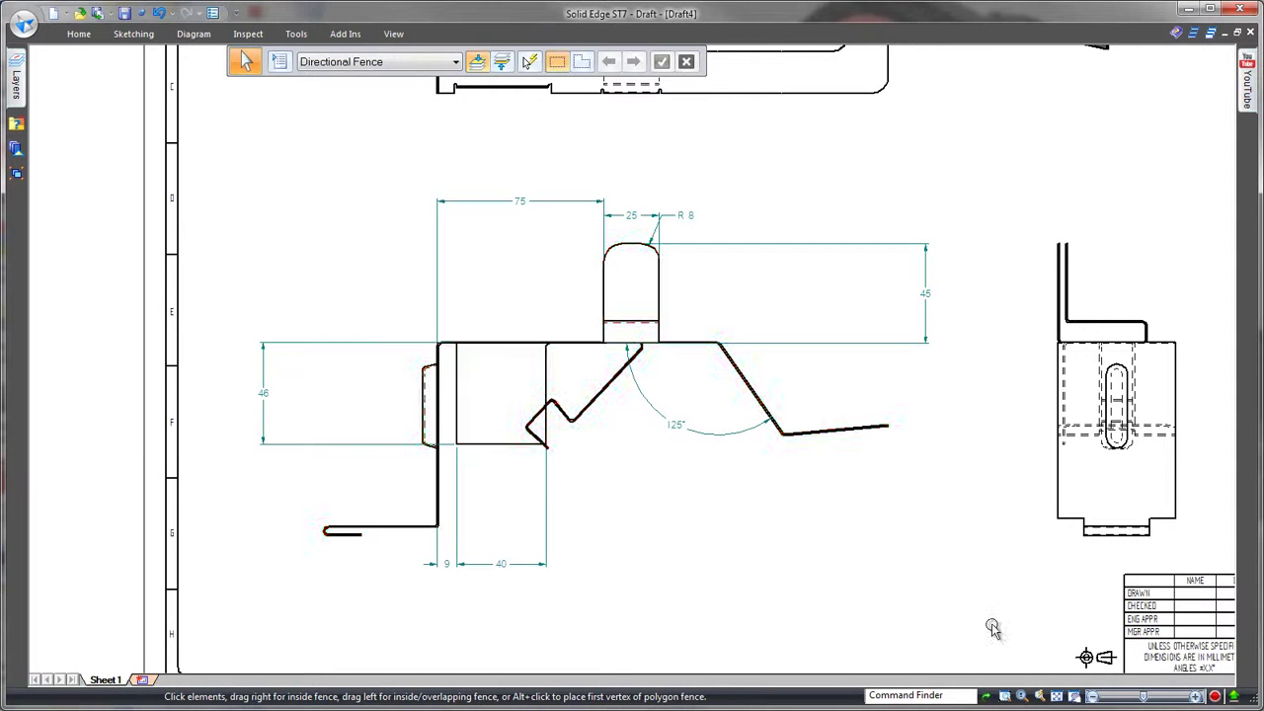